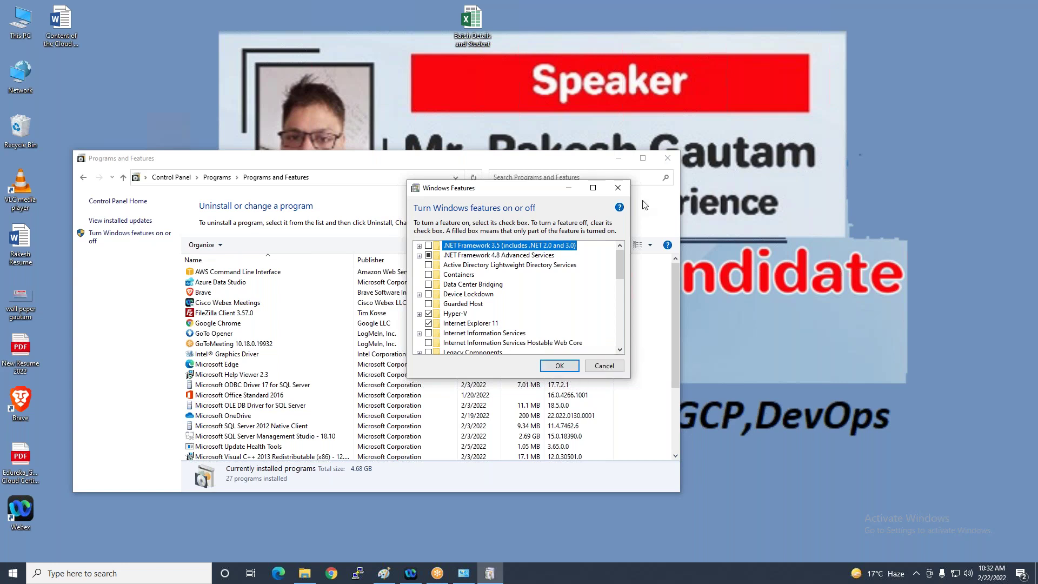
Close the Windows Features and Programs and Features windows and check the CPU's virtualization status in Task Manager
{"action": "left_click", "coordinate": [617, 188]}
{"action": "left_click", "coordinate": [667, 158]}
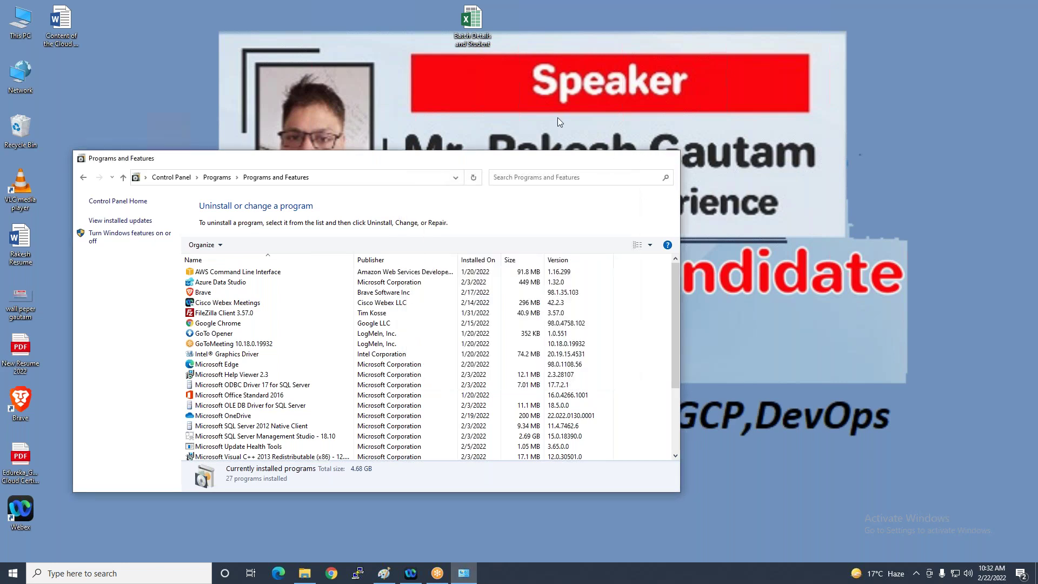
{"action": "right_click", "coordinate": [549, 578]}
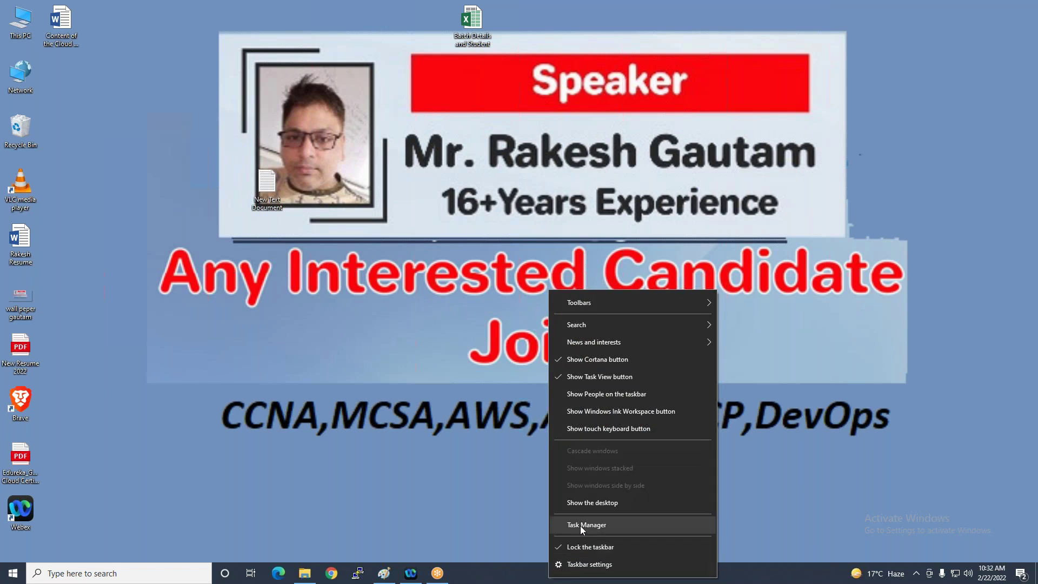
{"action": "left_click", "coordinate": [579, 526]}
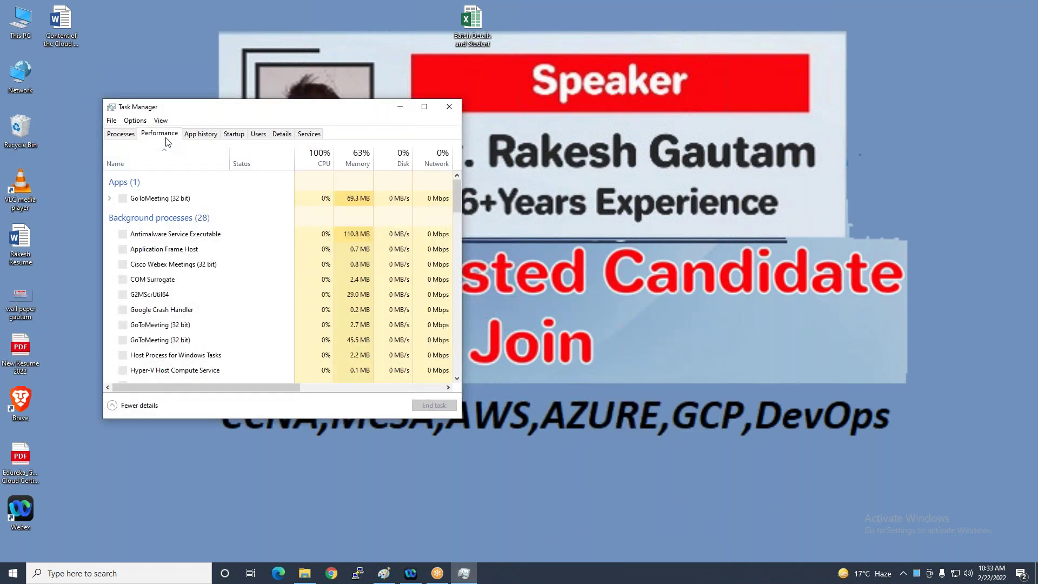
{"action": "left_click", "coordinate": [166, 138]}
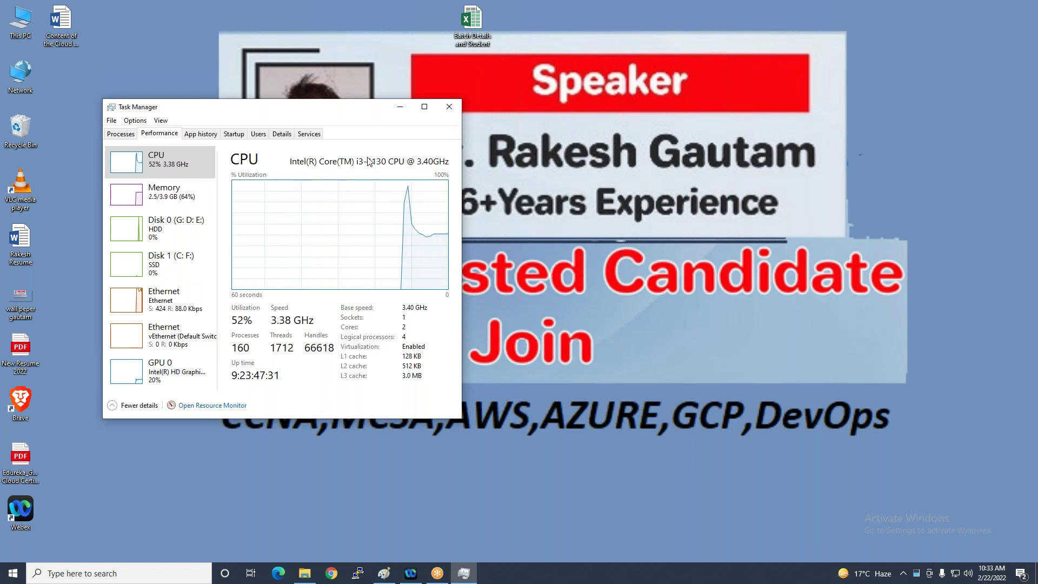
{"action": "left_click", "coordinate": [452, 105]}
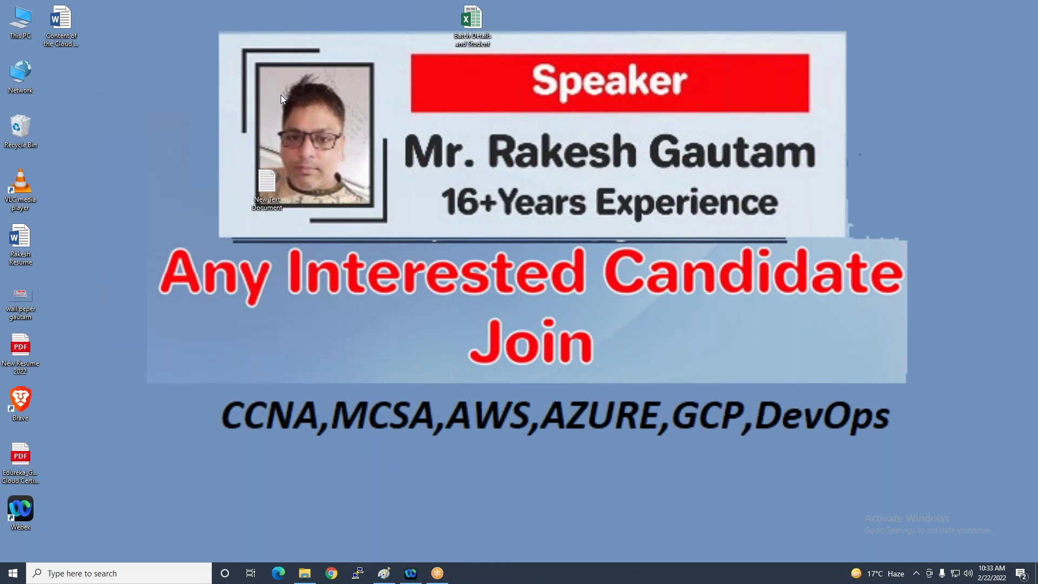
Find and open Hyper-V Manager
{"action": "left_click", "coordinate": [70, 573]}
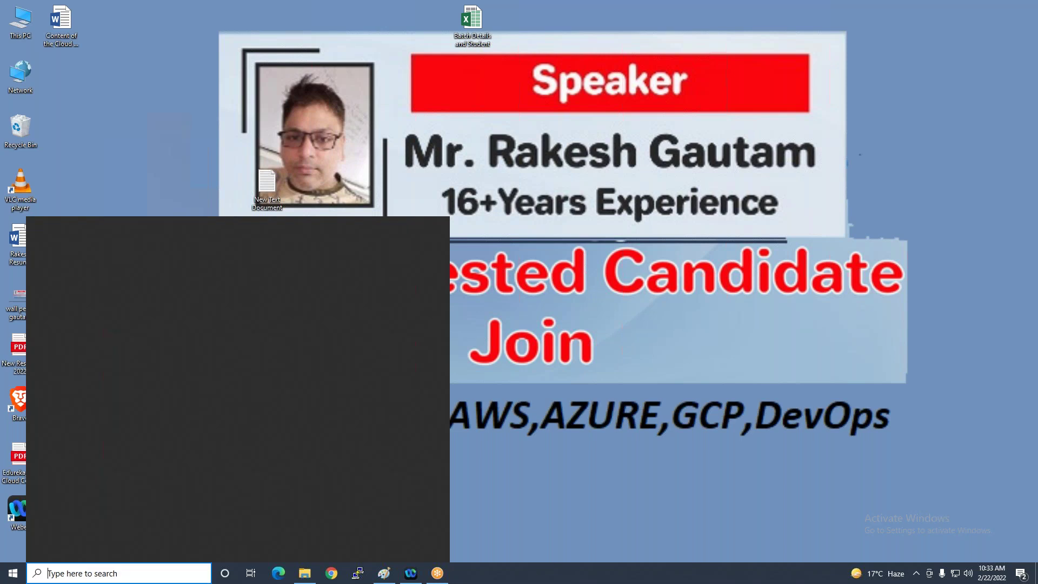
{"action": "type", "text": "hyper"}
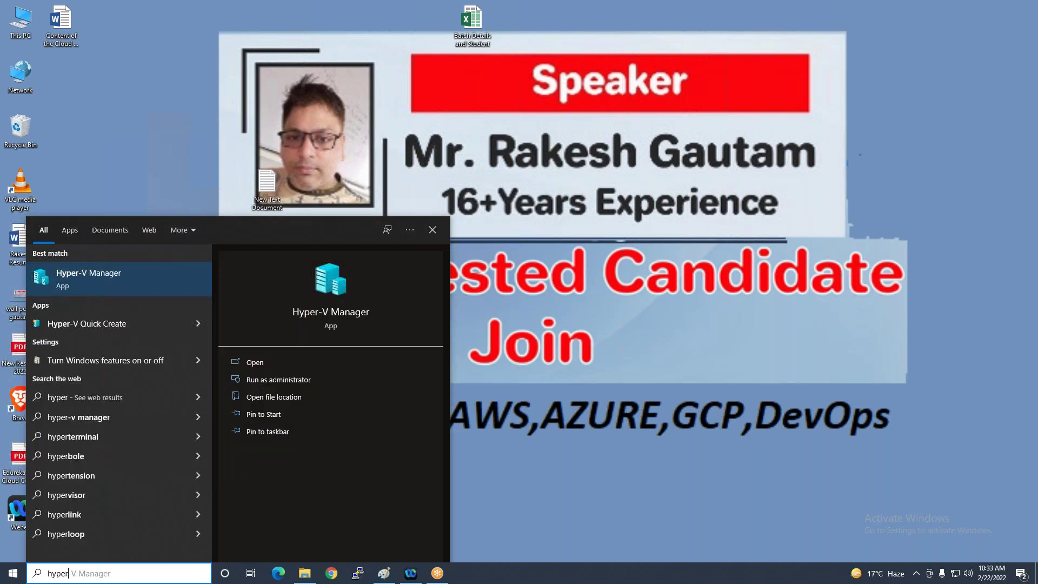
{"action": "left_click", "coordinate": [87, 279]}
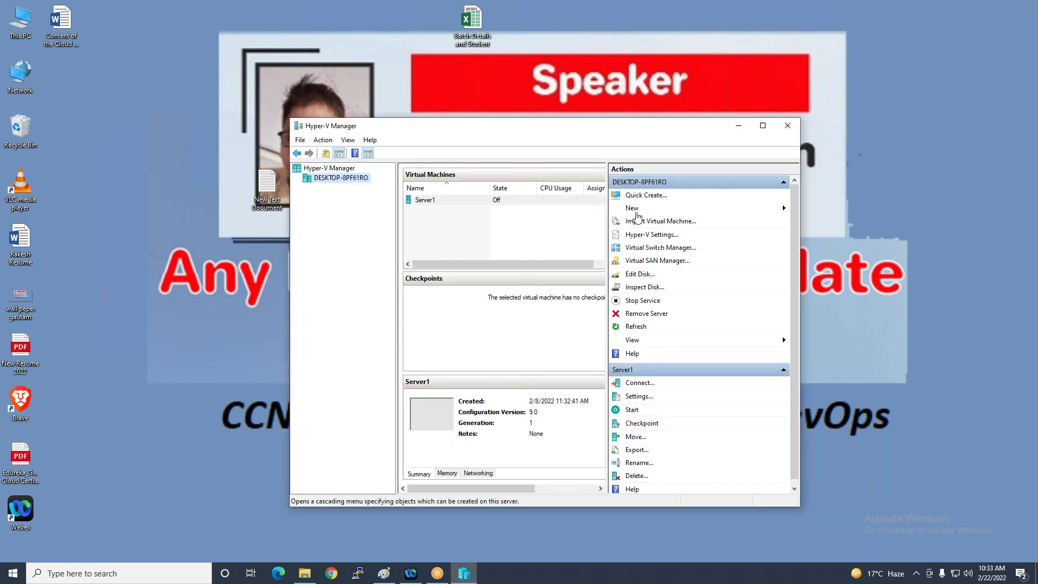
Start creating a virtual machine named Win7 and enable storing it in a different location
{"action": "left_click", "coordinate": [746, 210]}
{"action": "left_click", "coordinate": [833, 210]}
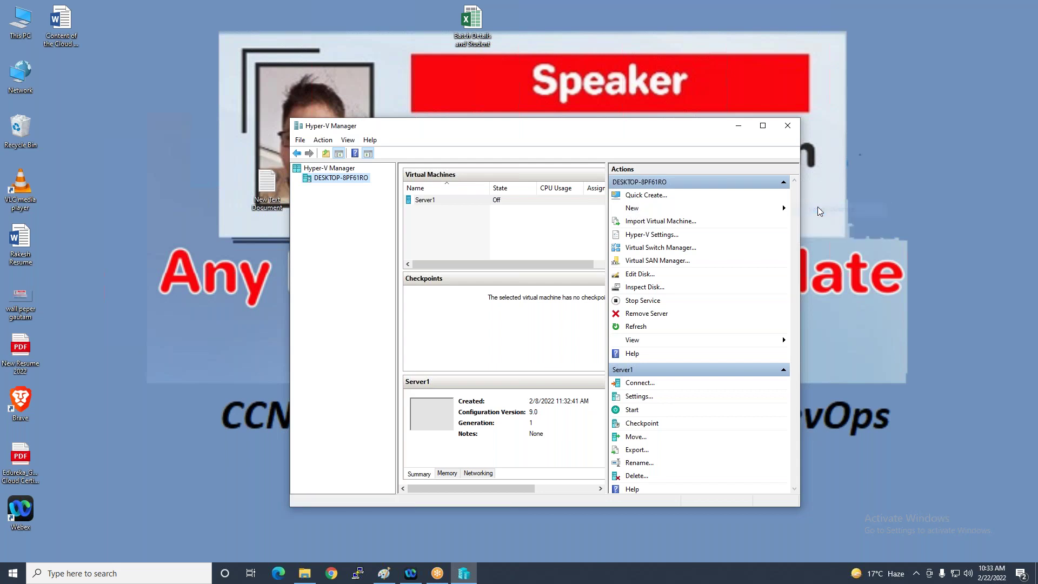
{"action": "left_click", "coordinate": [595, 408]}
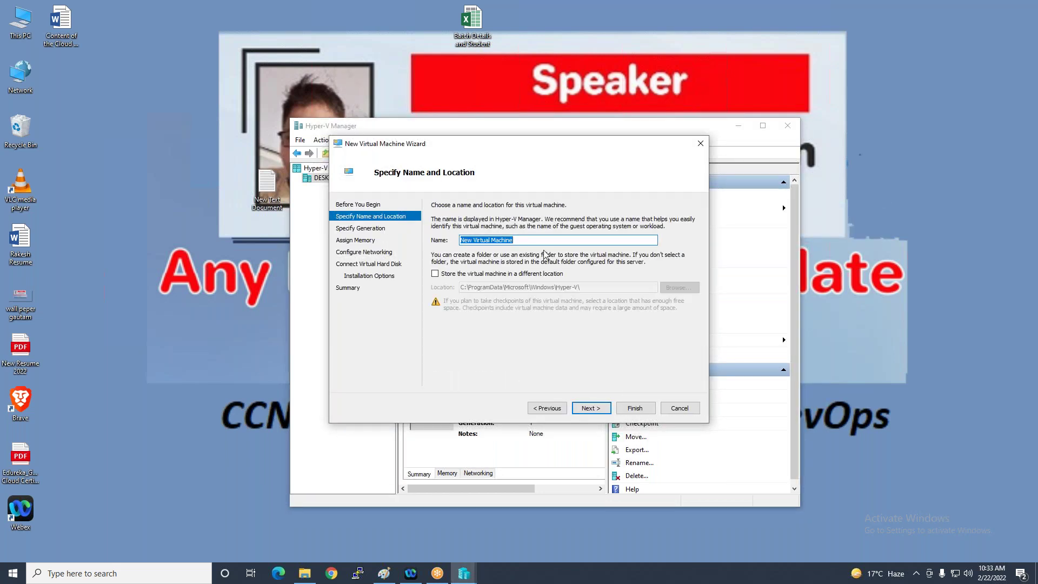
{"action": "type", "text": "Win7"}
{"action": "left_click", "coordinate": [541, 273]}
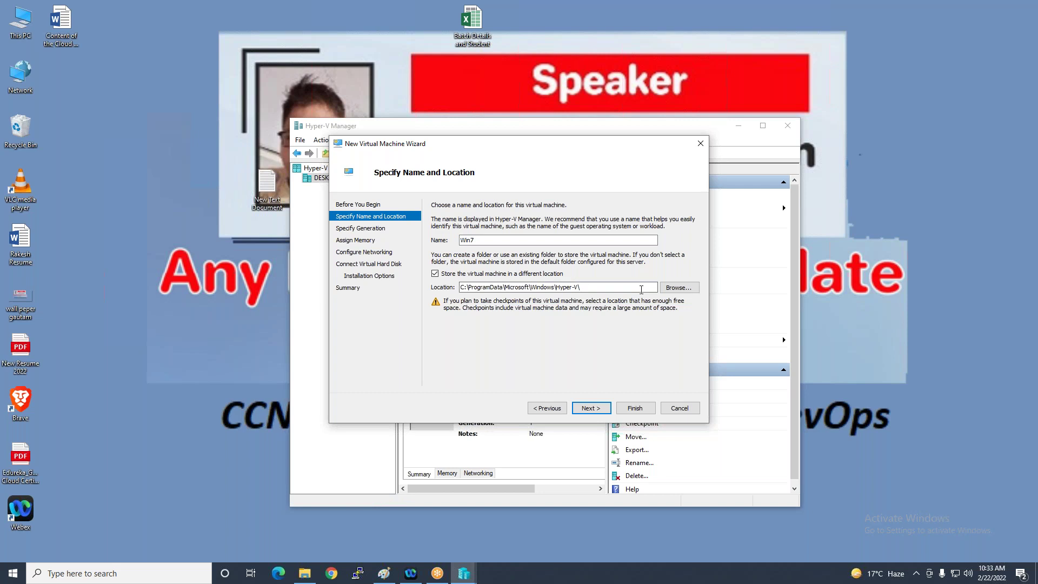
Browse for the storage location and create a folder named MY-Hyper-v VMS on the Azure (G:) drive
{"action": "left_click", "coordinate": [677, 289]}
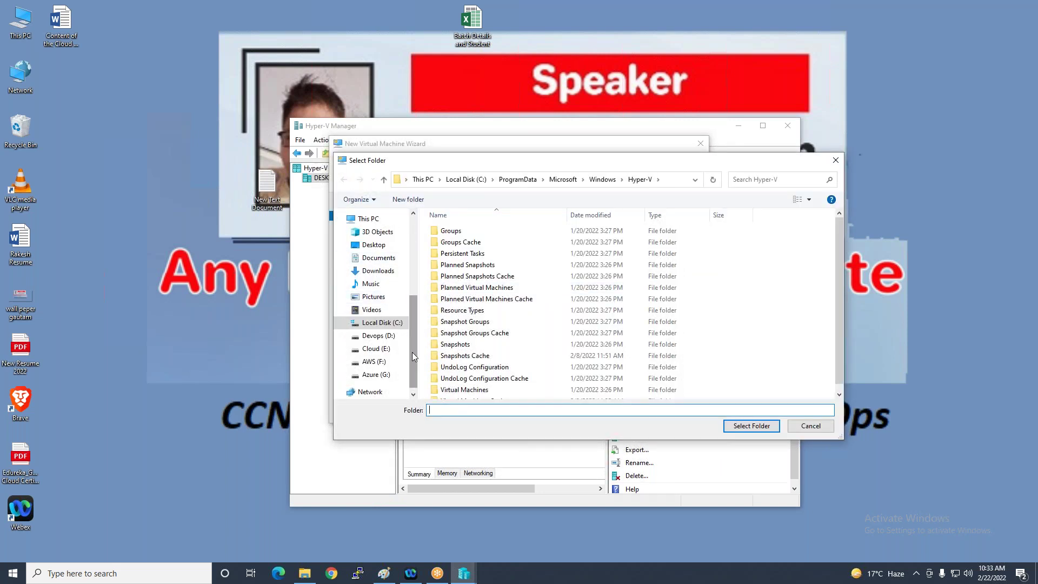
{"action": "left_click", "coordinate": [373, 349]}
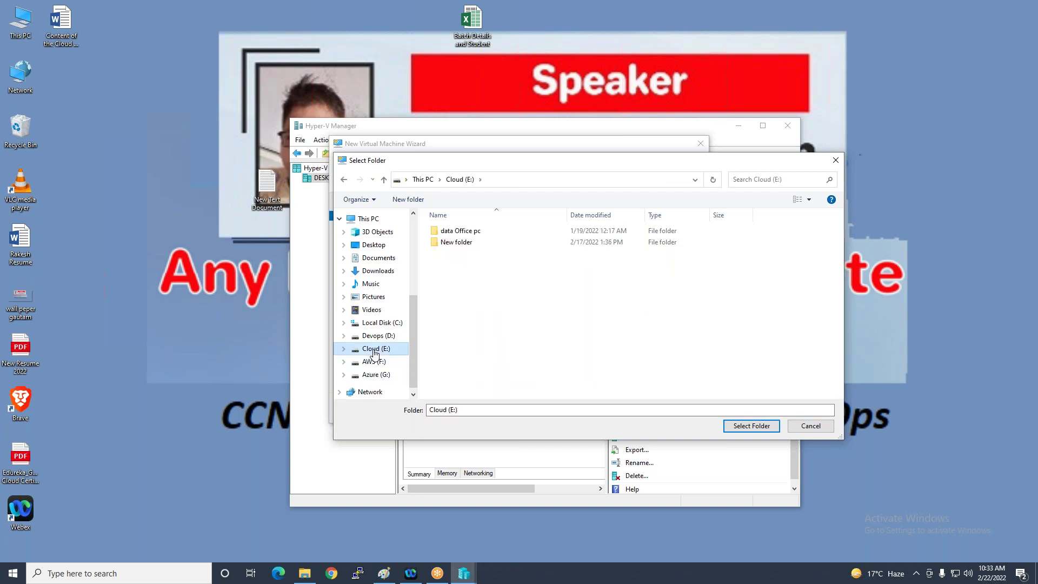
{"action": "left_click", "coordinate": [373, 362]}
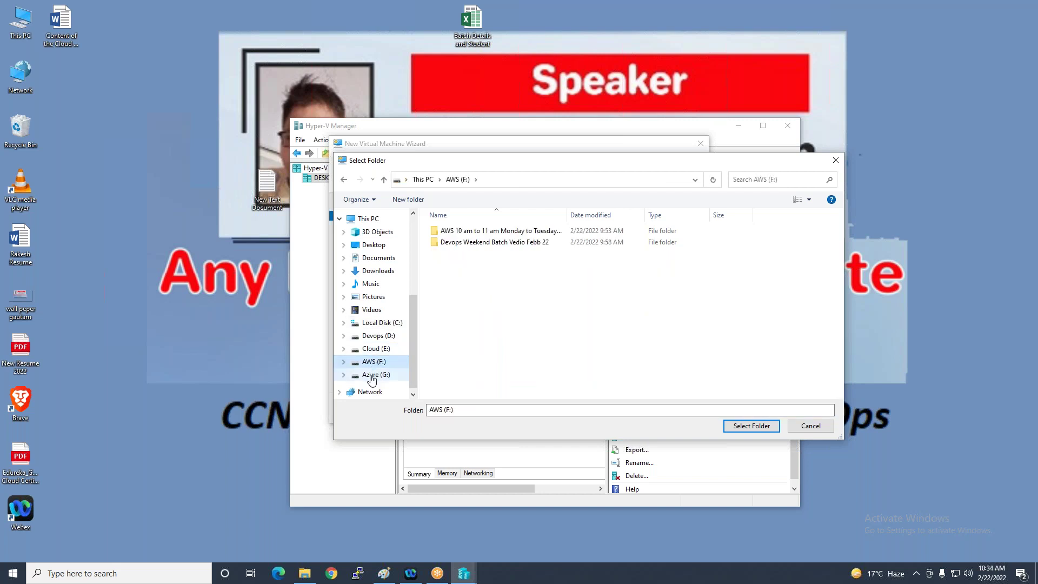
{"action": "left_click", "coordinate": [372, 378]}
{"action": "right_click", "coordinate": [471, 290]}
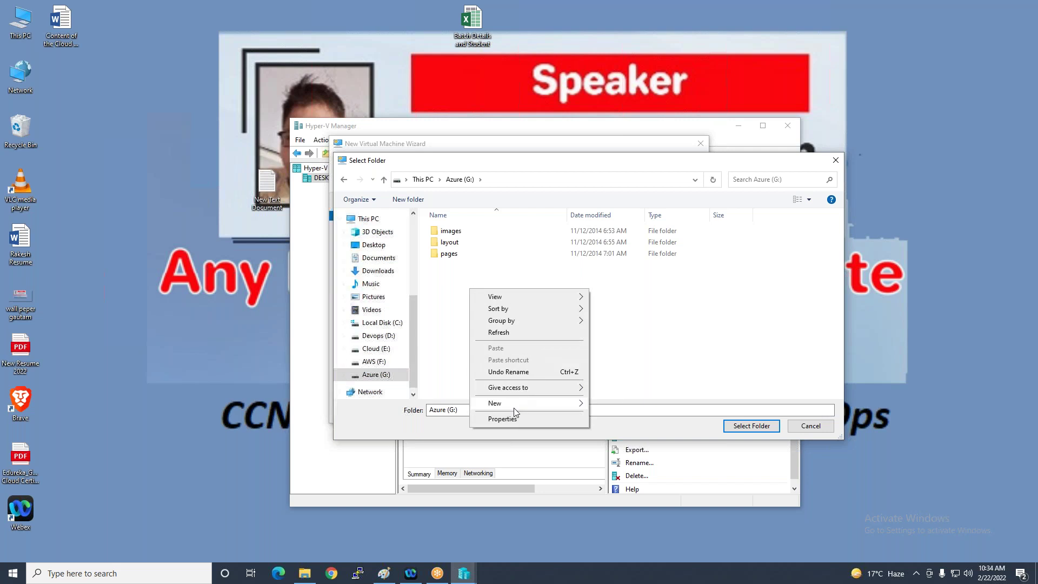
{"action": "mouse_move", "coordinate": [515, 409]}
{"action": "left_click", "coordinate": [621, 403]}
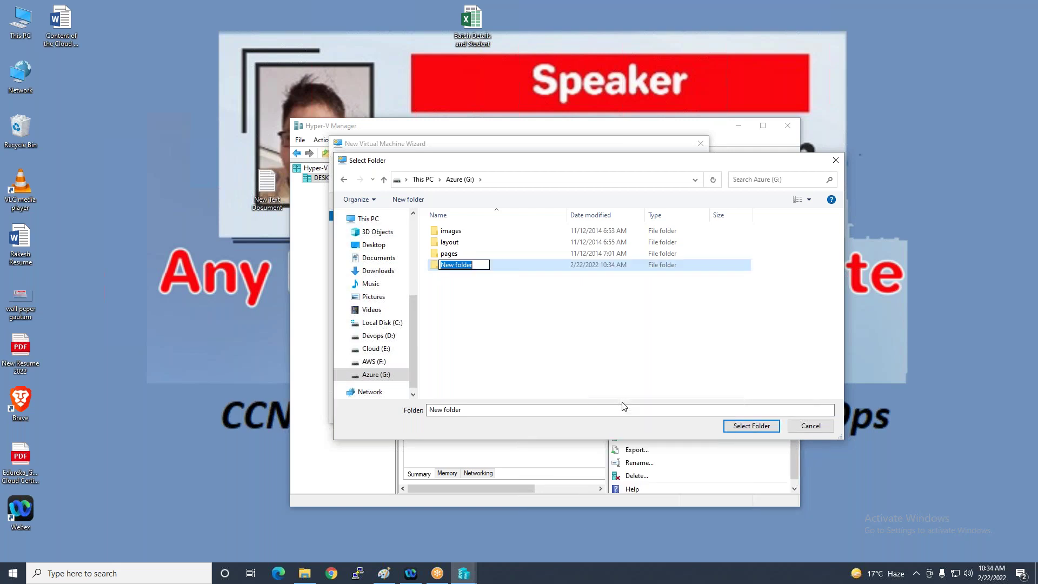
{"action": "type", "text": "MY-Hyper-v VMS"}
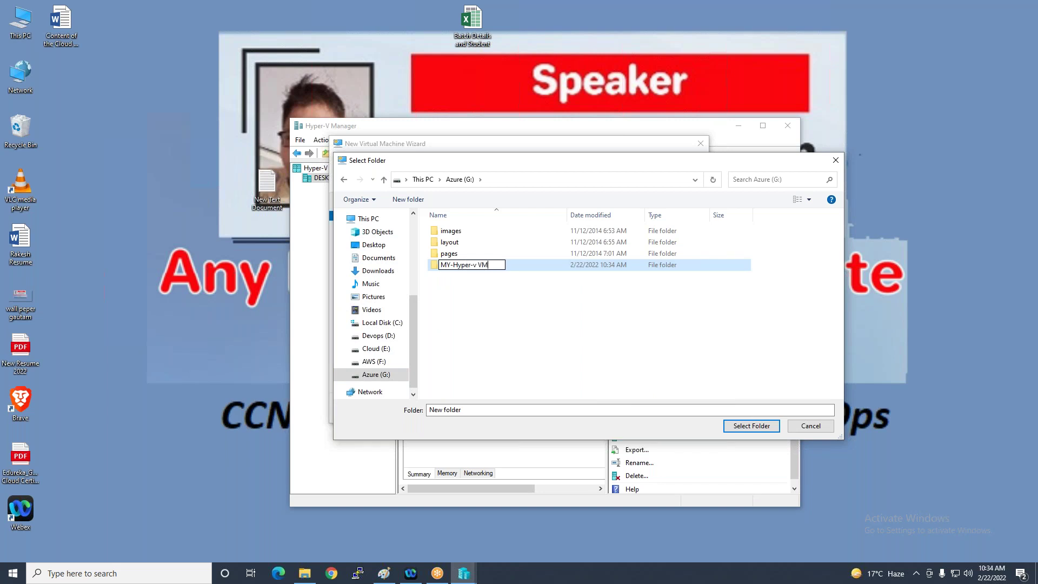
{"action": "left_click", "coordinate": [545, 316]}
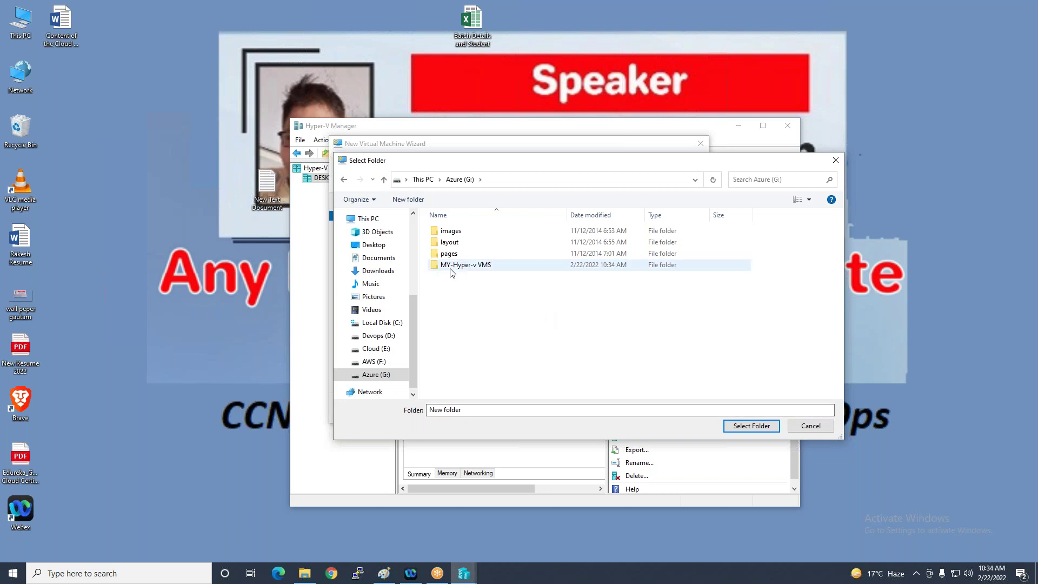
Accept G:\New folder\ as the virtual machine's location and keep Generation 1 as its generation
{"action": "left_click", "coordinate": [751, 425]}
{"action": "left_click", "coordinate": [519, 288]}
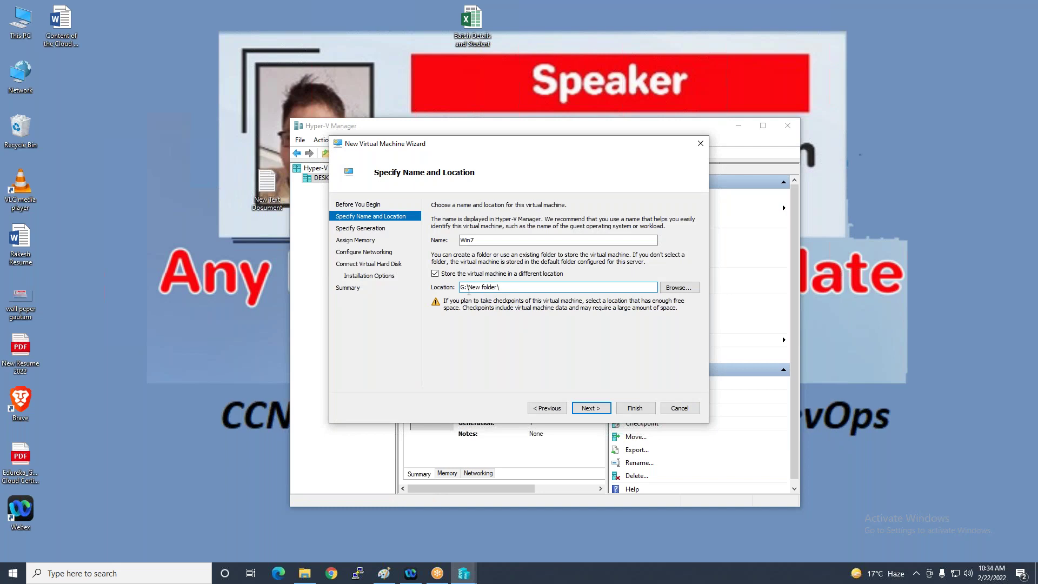
{"action": "left_click", "coordinate": [604, 411]}
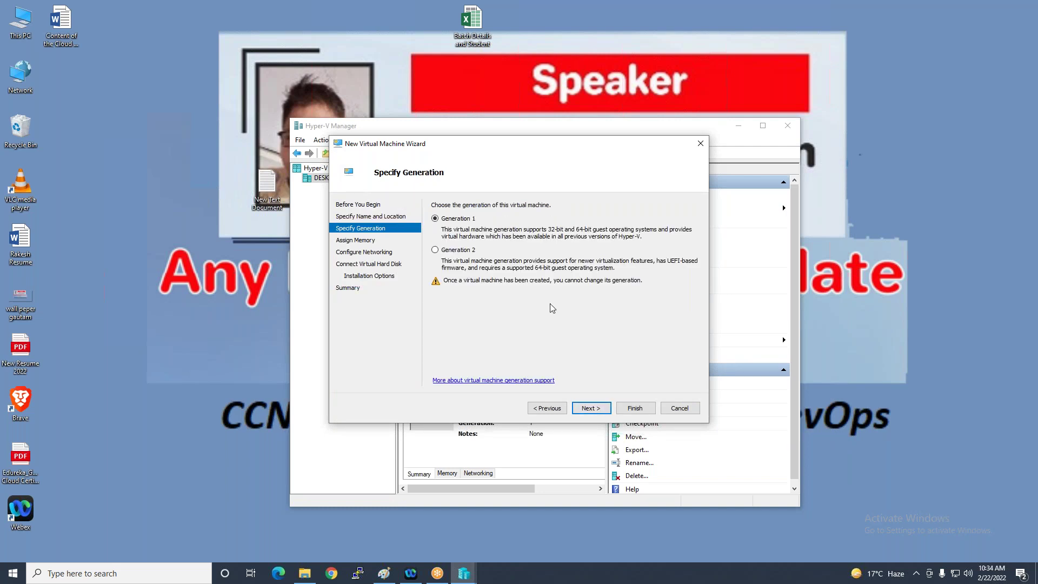
{"action": "left_click", "coordinate": [590, 408]}
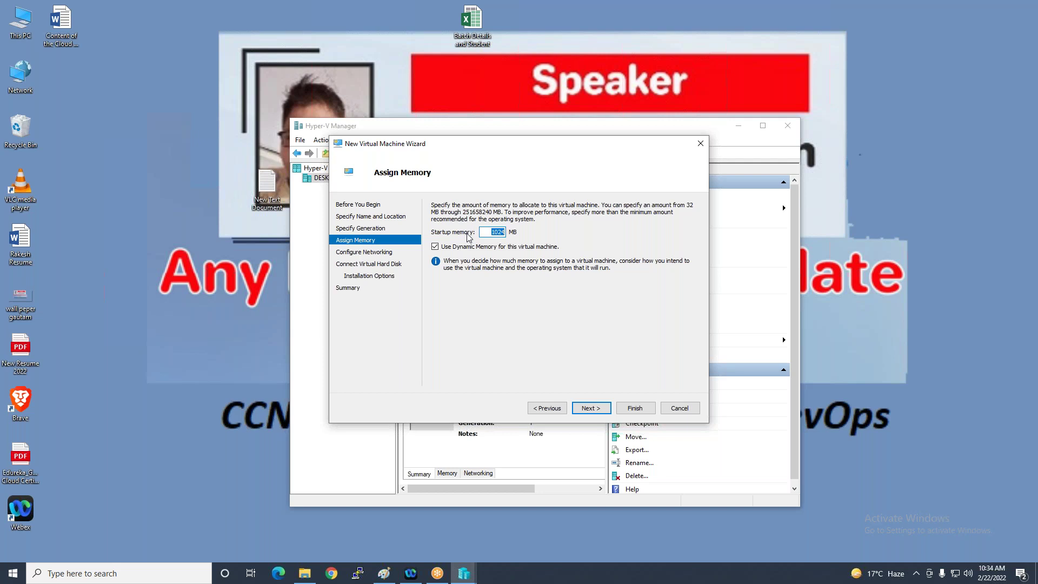
Assign 2048 MB of startup memory and connect the virtual machine's network adapter to Private-lan
{"action": "type", "text": "2048"}
{"action": "left_click", "coordinate": [591, 408]}
{"action": "left_click", "coordinate": [498, 227]}
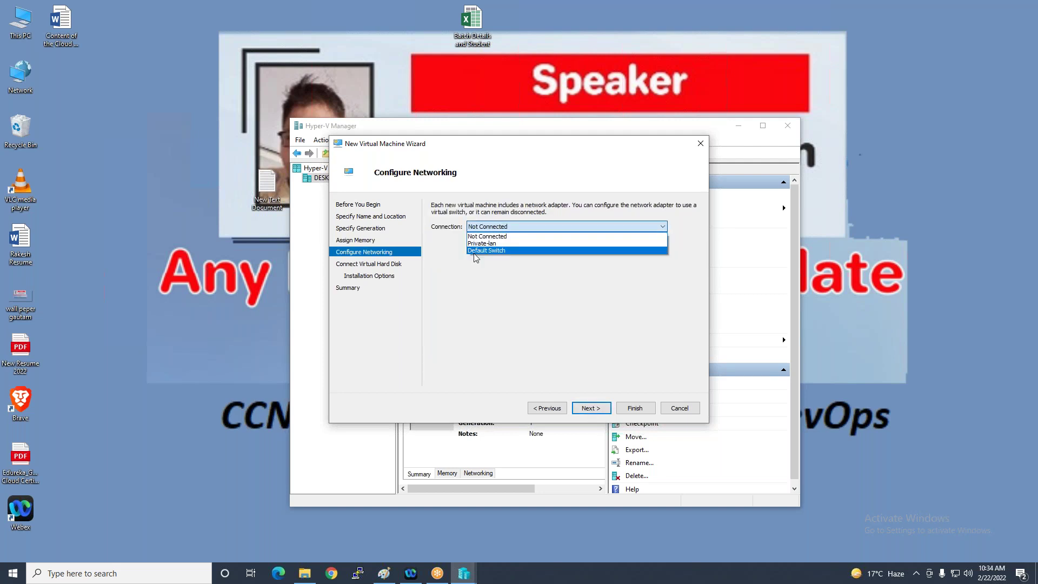
{"action": "left_click", "coordinate": [513, 244]}
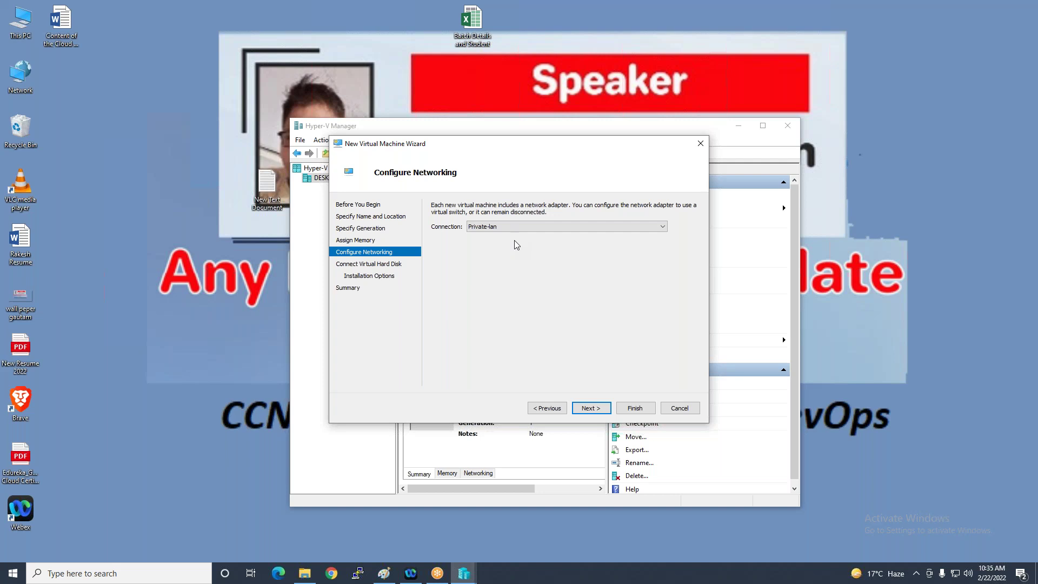
Switch to Paint and delete an area of about 1372 × 450 px covering the cloud and on-premise diagram
{"action": "left_click", "coordinate": [377, 572]}
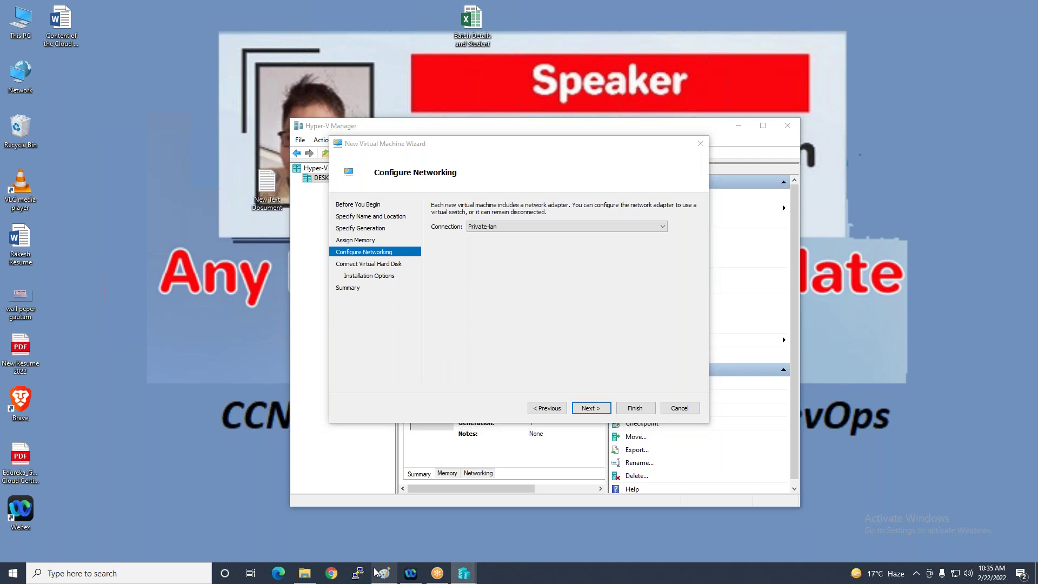
{"action": "scroll", "coordinate": [194, 81], "scroll_direction": "up", "scroll_amount": 6}
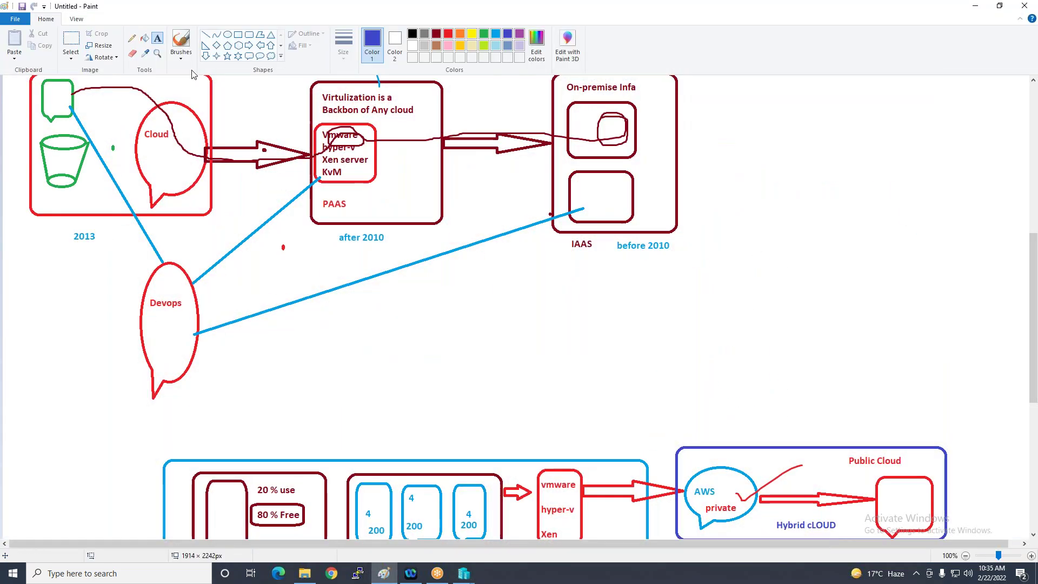
{"action": "left_click", "coordinate": [70, 39]}
{"action": "left_click_drag", "start_coordinate": [9, 76], "coordinate": [773, 263]}
{"action": "left_click_drag", "start_coordinate": [755, 304], "coordinate": [752, 319]}
{"action": "key", "text": "Delete"}
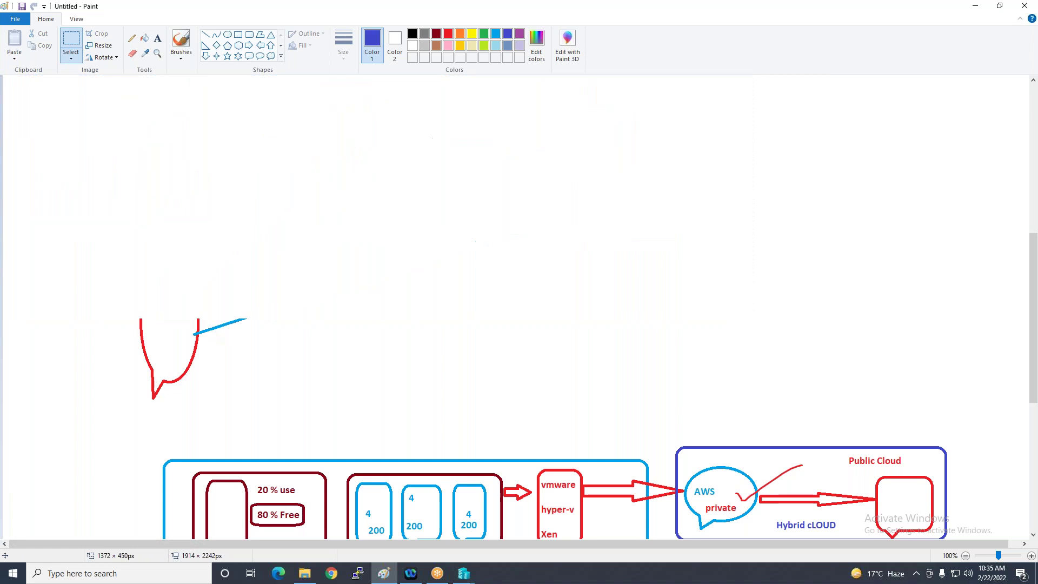
Draw a blue rounded rectangle about 316 × 416 px containing two rounded callouts joined by a right-pointing arrow
{"action": "left_click", "coordinate": [249, 34]}
{"action": "left_click_drag", "start_coordinate": [334, 107], "coordinate": [506, 331]}
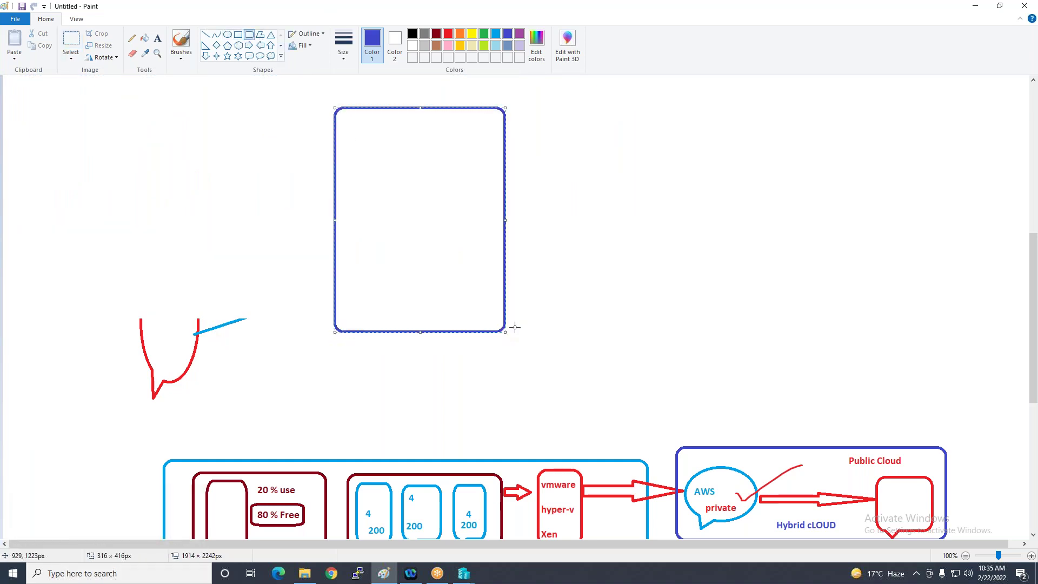
{"action": "left_click", "coordinate": [249, 56]}
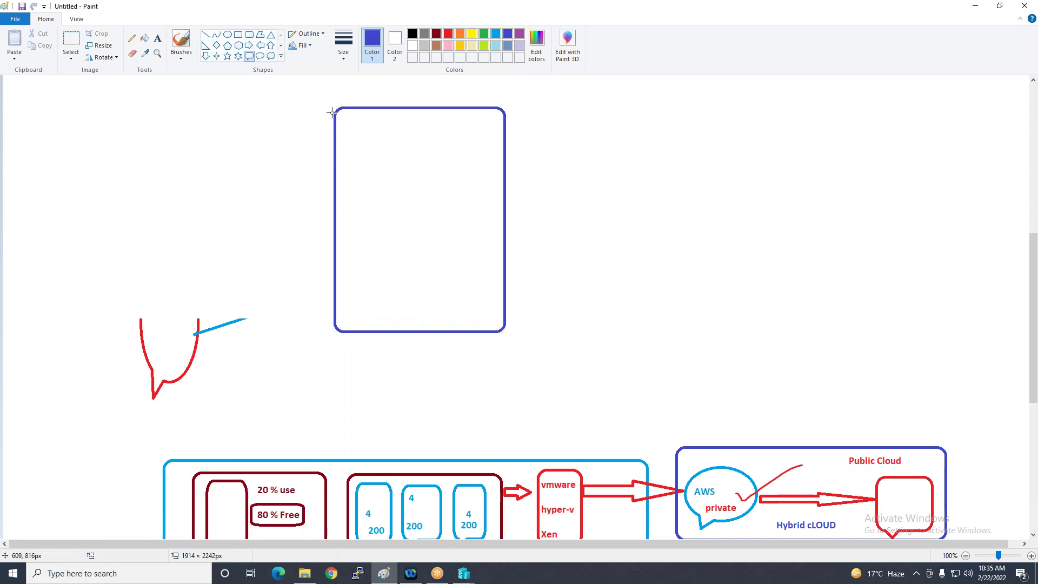
{"action": "left_click_drag", "start_coordinate": [343, 120], "coordinate": [388, 180]}
{"action": "left_click_drag", "start_coordinate": [434, 123], "coordinate": [480, 176]}
{"action": "left_click", "coordinate": [249, 45]}
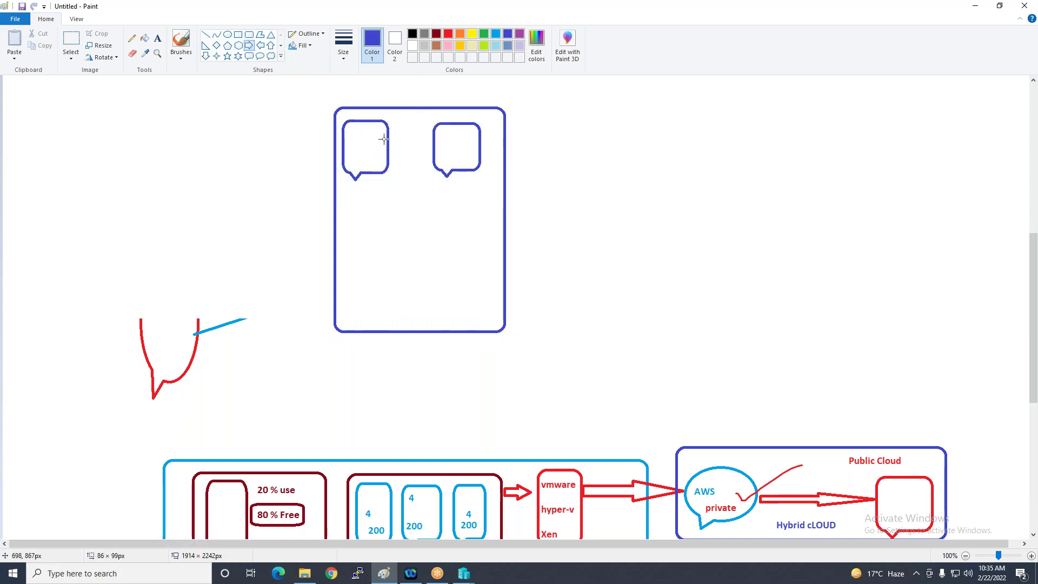
{"action": "left_click_drag", "start_coordinate": [388, 135], "coordinate": [434, 150]}
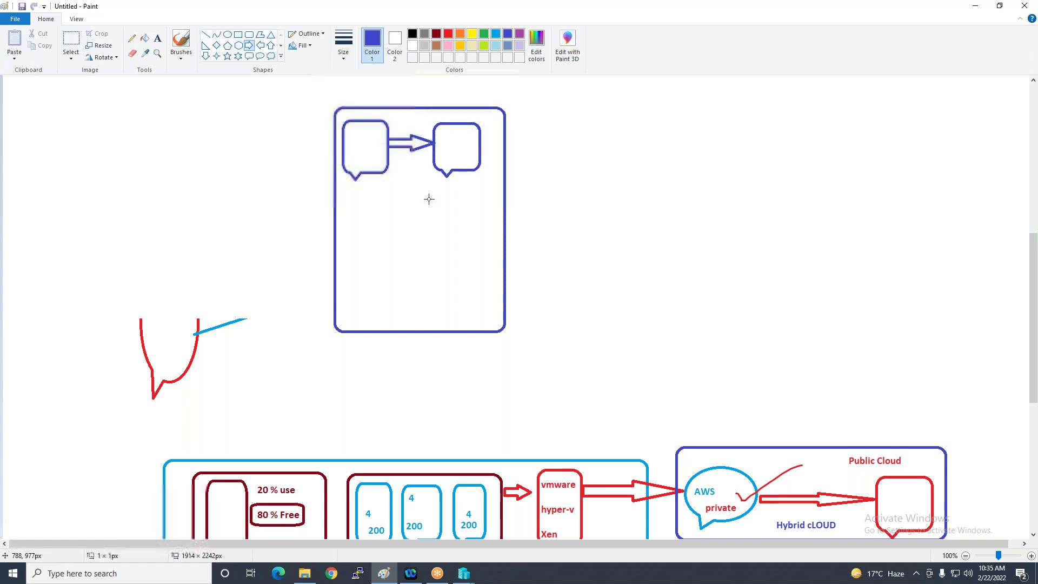
Draw a second tall rounded rectangle beside the first and brush a curved arrow to it from the callouts' arrow
{"action": "left_click", "coordinate": [249, 34]}
{"action": "left_click_drag", "start_coordinate": [598, 107], "coordinate": [741, 328]}
{"action": "left_click", "coordinate": [583, 298]}
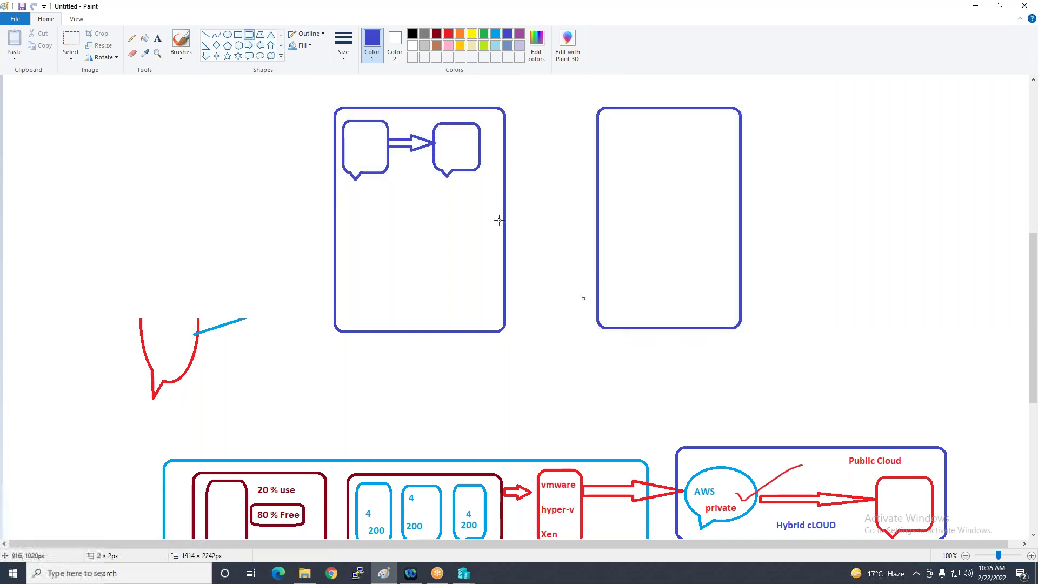
{"action": "left_click", "coordinate": [181, 41]}
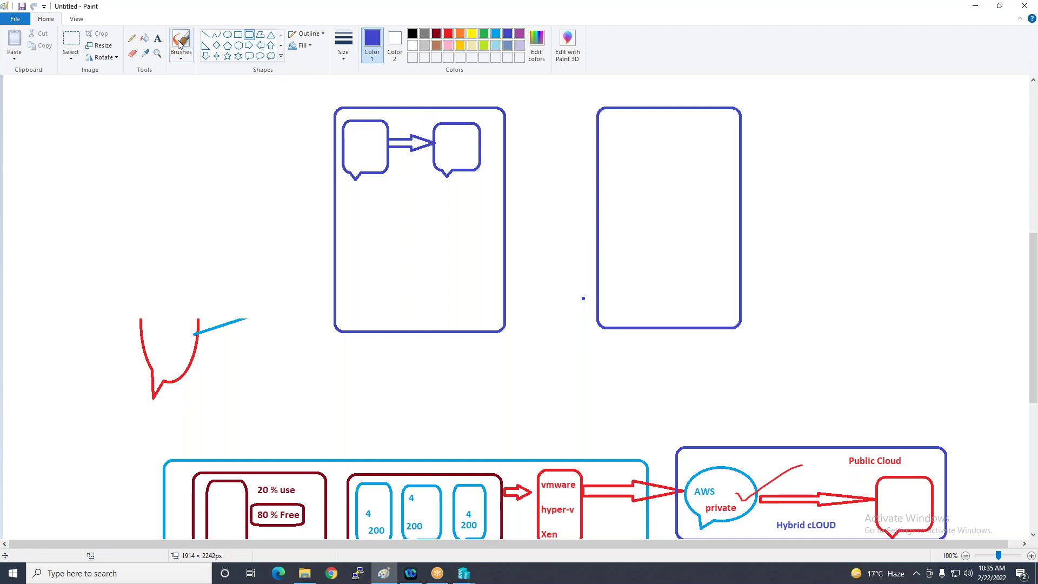
{"action": "mouse_move", "coordinate": [409, 180]}
{"action": "left_mouse_down"}
{"action": "mouse_move", "coordinate": [506, 224]}
{"action": "mouse_move", "coordinate": [601, 222]}
{"action": "mouse_move", "coordinate": [565, 235]}
{"action": "left_mouse_up"}
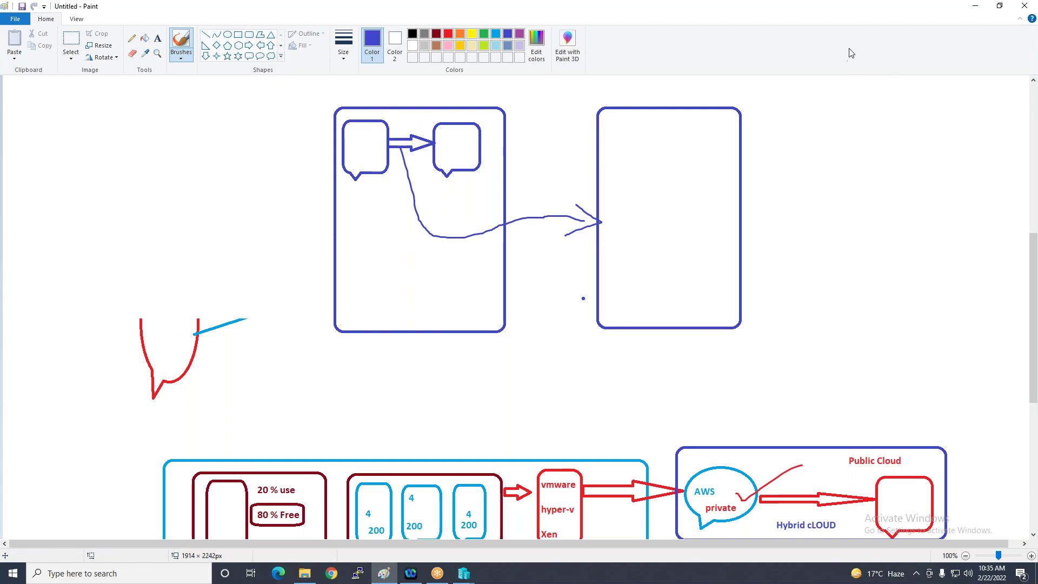
Draw a cloud callout about 137 × 216 px beside the second rectangle and three narrow rounded callouts beyond it
{"action": "left_click", "coordinate": [276, 64]}
{"action": "left_click", "coordinate": [271, 55]}
{"action": "left_click_drag", "start_coordinate": [794, 128], "coordinate": [868, 245]}
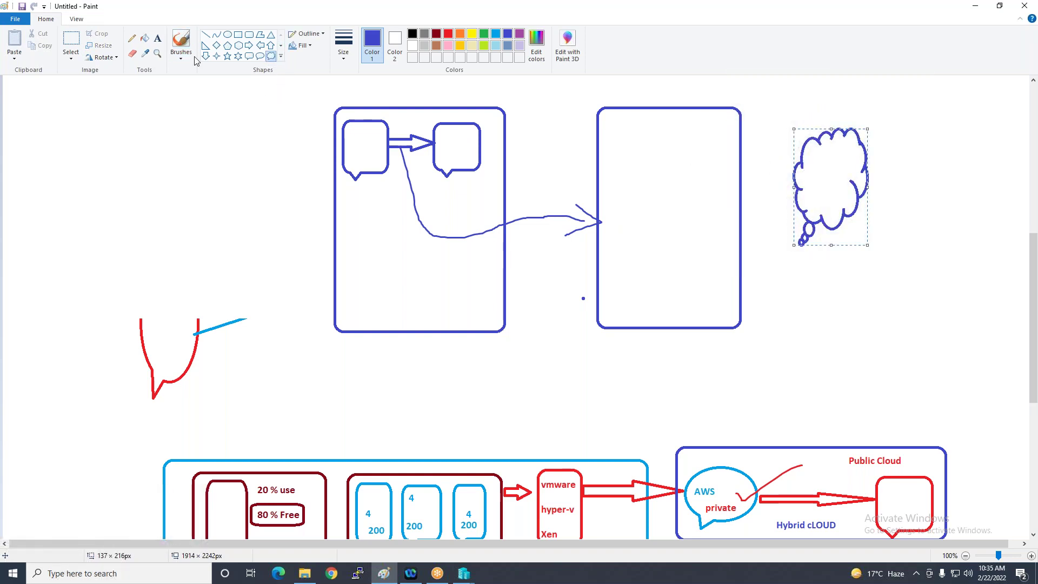
{"action": "left_click", "coordinate": [249, 56]}
{"action": "mouse_move", "coordinate": [901, 104]}
{"action": "left_mouse_down"}
{"action": "mouse_move", "coordinate": [923, 172]}
{"action": "mouse_move", "coordinate": [946, 332]}
{"action": "left_mouse_up"}
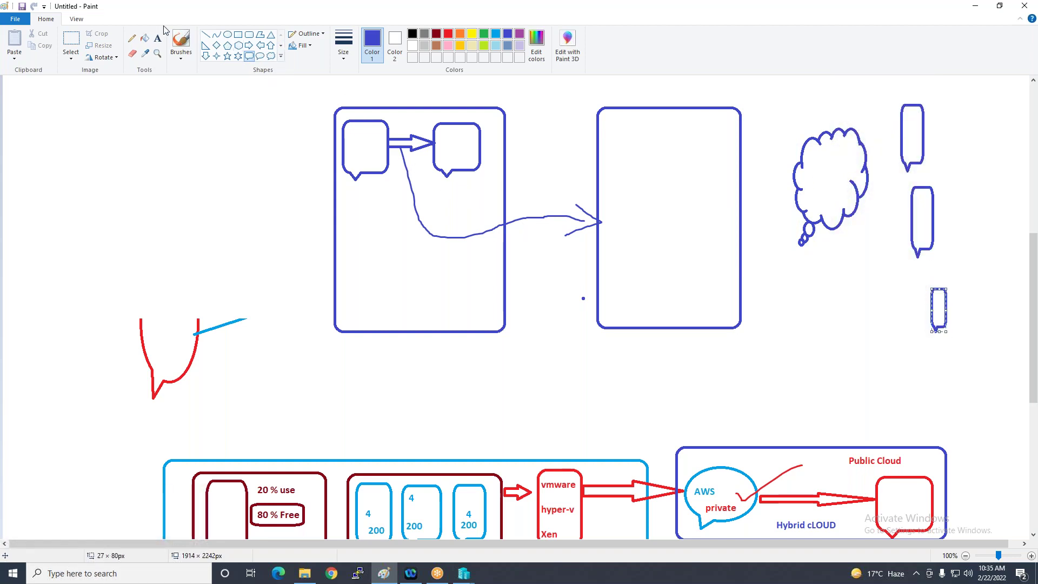
Brush a curved arrow from the callouts' arrow through the second rectangle and cloud to the middle narrow callout
{"action": "left_click", "coordinate": [182, 42]}
{"action": "mouse_move", "coordinate": [411, 151]}
{"action": "left_mouse_down"}
{"action": "mouse_move", "coordinate": [448, 204]}
{"action": "mouse_move", "coordinate": [666, 179]}
{"action": "mouse_move", "coordinate": [862, 180]}
{"action": "mouse_move", "coordinate": [912, 205]}
{"action": "left_mouse_up"}
{"action": "mouse_move", "coordinate": [892, 181]}
{"action": "left_mouse_down"}
{"action": "mouse_move", "coordinate": [912, 205]}
{"action": "mouse_move", "coordinate": [876, 211]}
{"action": "left_mouse_up"}
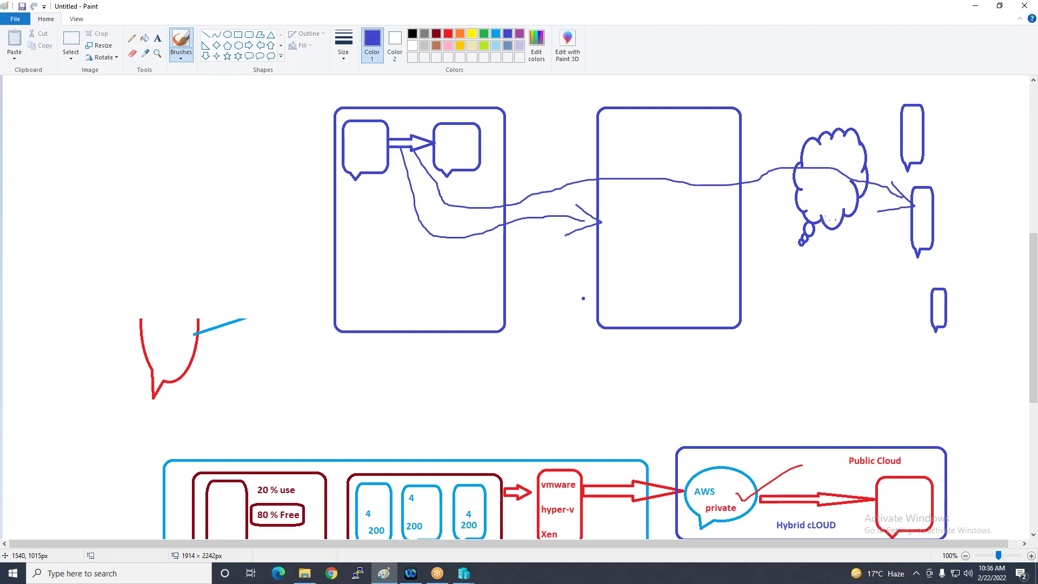
Add a text list beside the first rectangle reading private, internal and external on separate lines
{"action": "left_click", "coordinate": [157, 38]}
{"action": "left_click", "coordinate": [176, 130]}
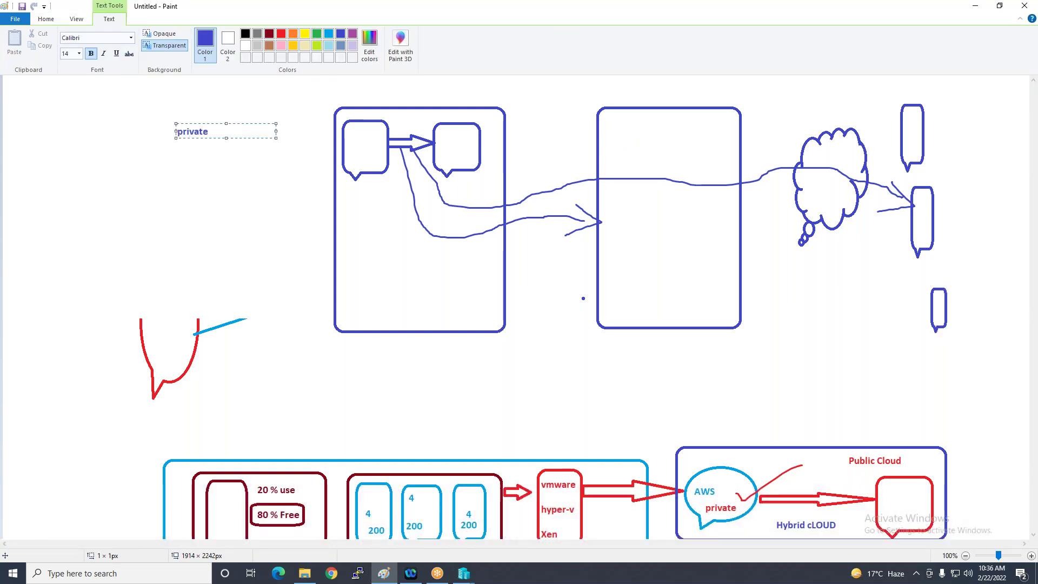
{"action": "key", "text": "Return"}
{"action": "type", "text": "internal"}
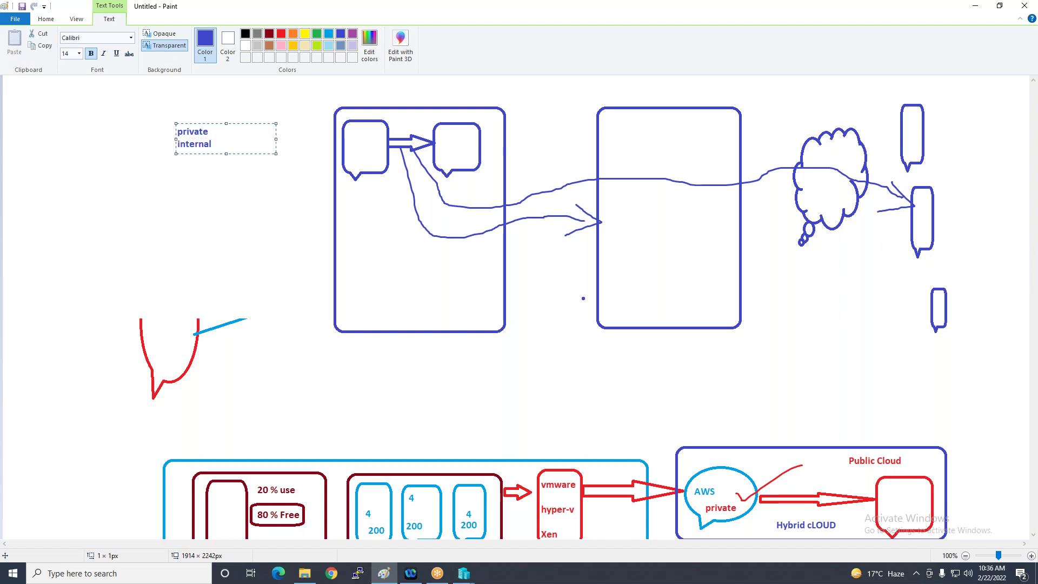
{"action": "key", "text": "Return"}
{"action": "type", "text": "external"}
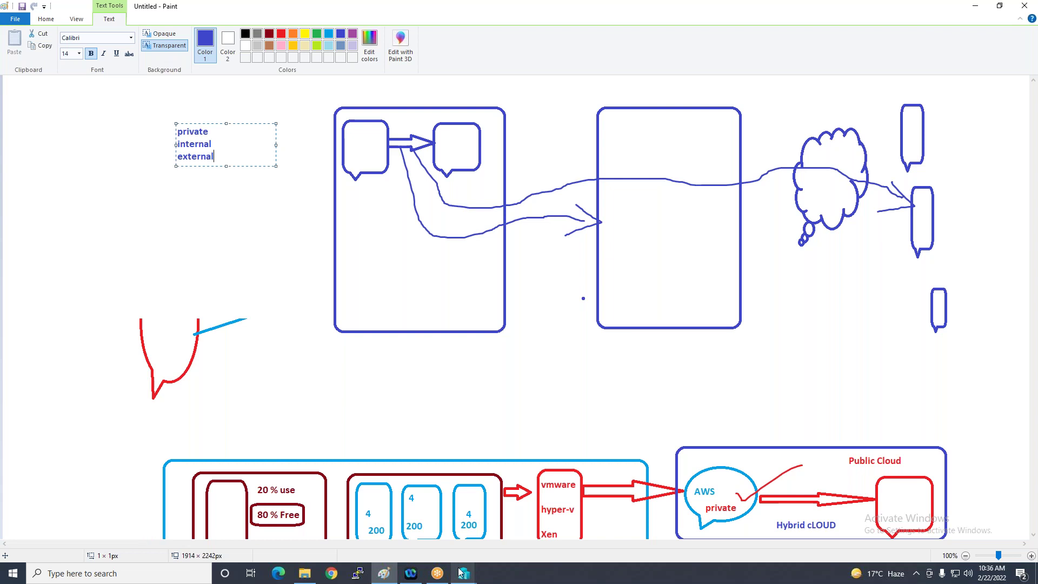
Switch to the New Virtual Machine Wizard and accept Private-lan as the network connection
{"action": "mouse_move", "coordinate": [461, 574]}
{"action": "left_click", "coordinate": [510, 522]}
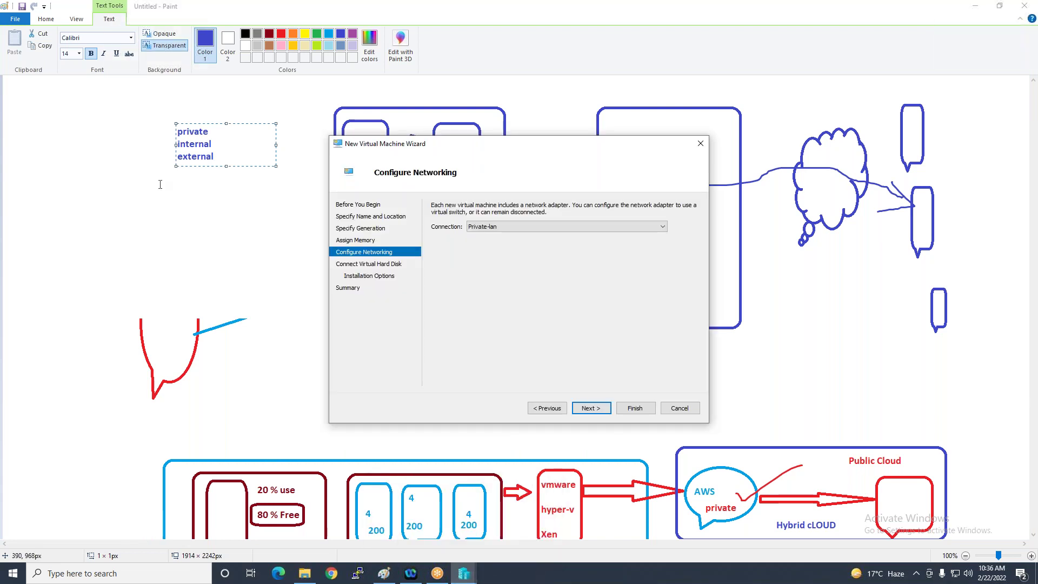
{"action": "left_click", "coordinate": [510, 226]}
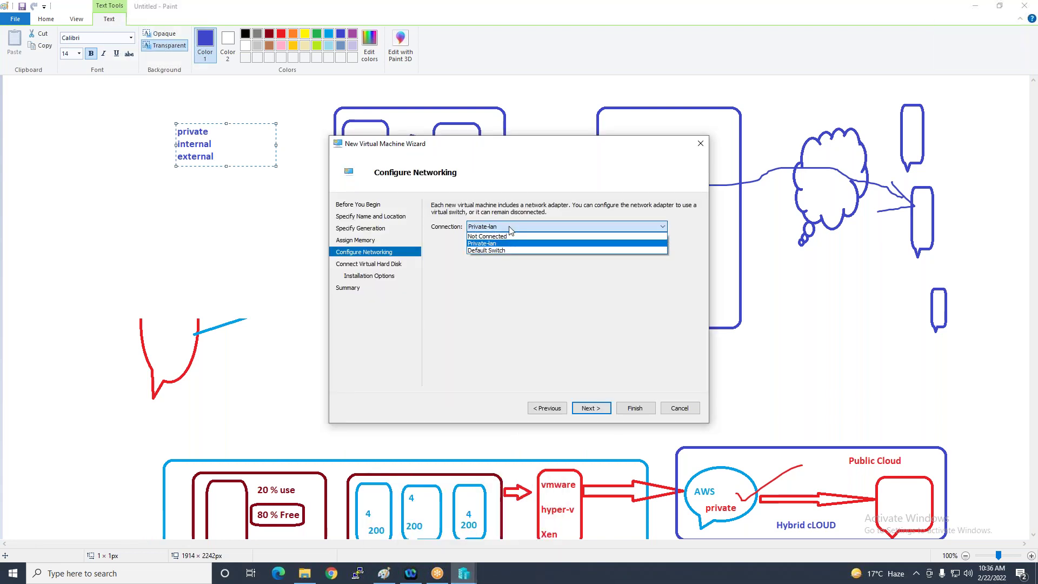
{"action": "left_click", "coordinate": [510, 233]}
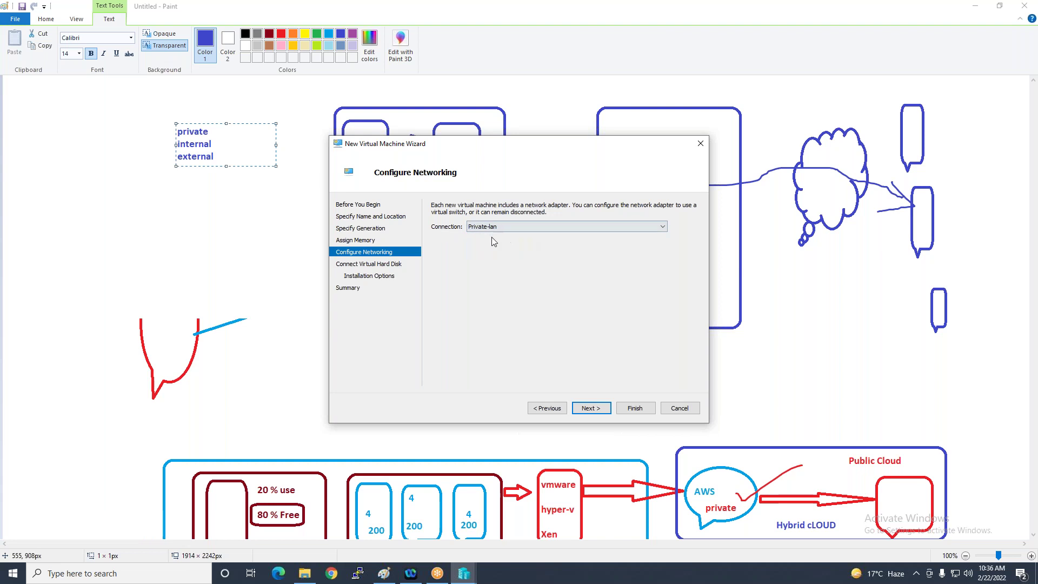
{"action": "left_click", "coordinate": [585, 408]}
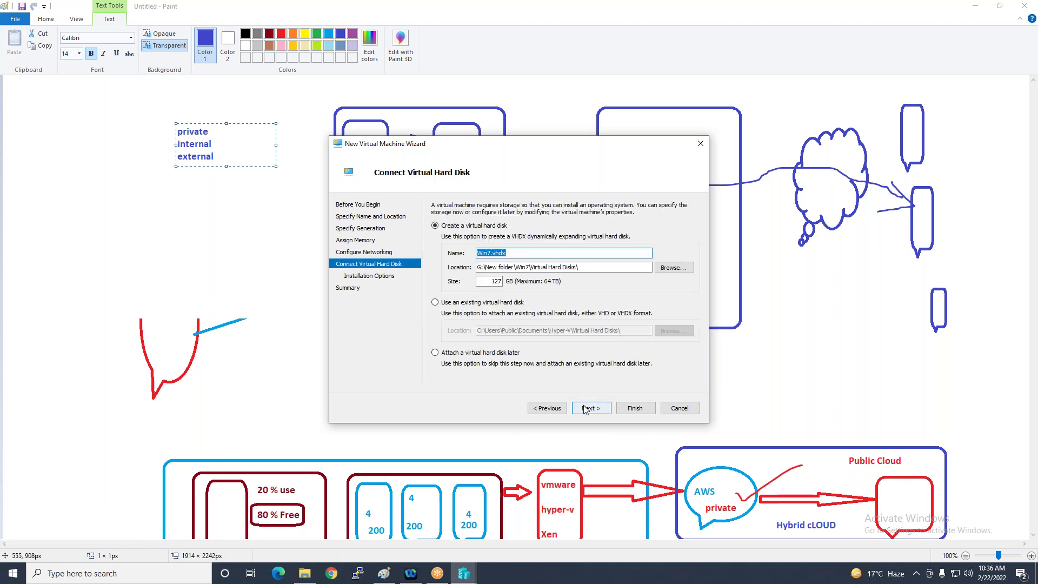
Set the size of the new Win7.vhdx virtual hard disk to 50 GB
{"action": "left_click", "coordinate": [487, 283]}
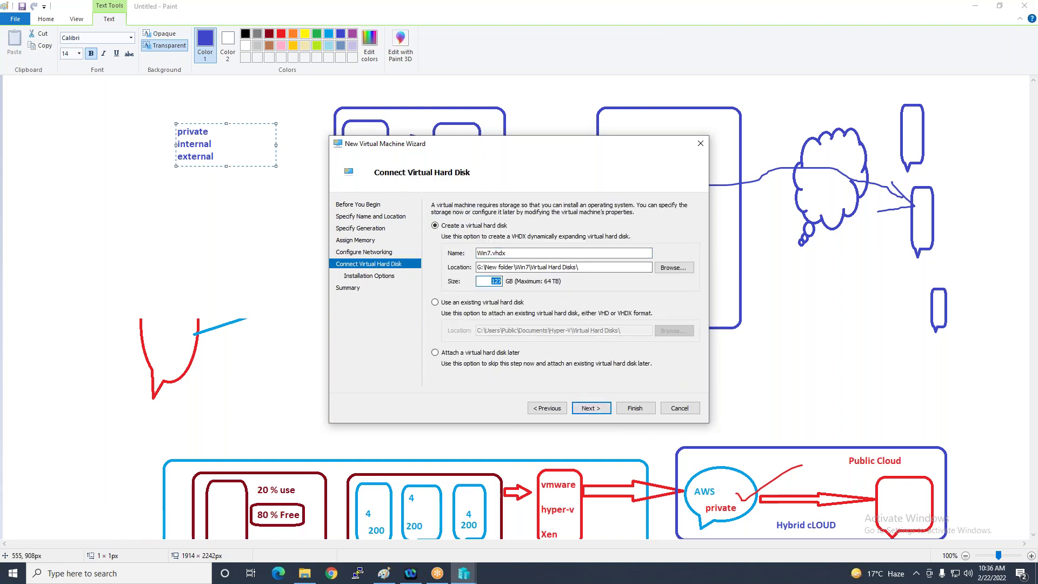
{"action": "type", "text": "50"}
{"action": "left_click", "coordinate": [586, 408]}
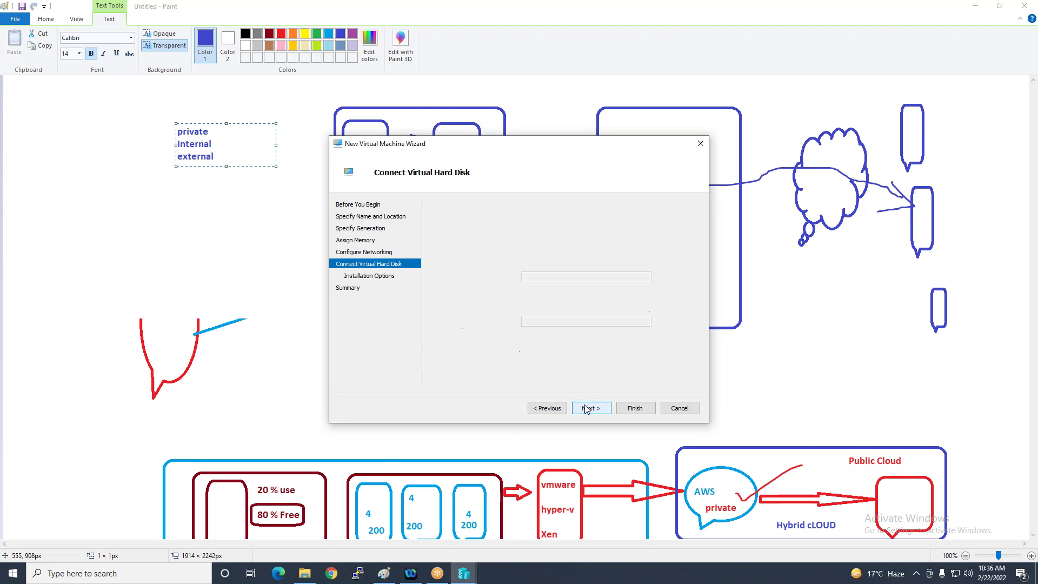
Choose the Windows 7 SP1 x86-x64 ISO in the iso folder as bootable installation media and finish creating the virtual machine
{"action": "left_click", "coordinate": [453, 241]}
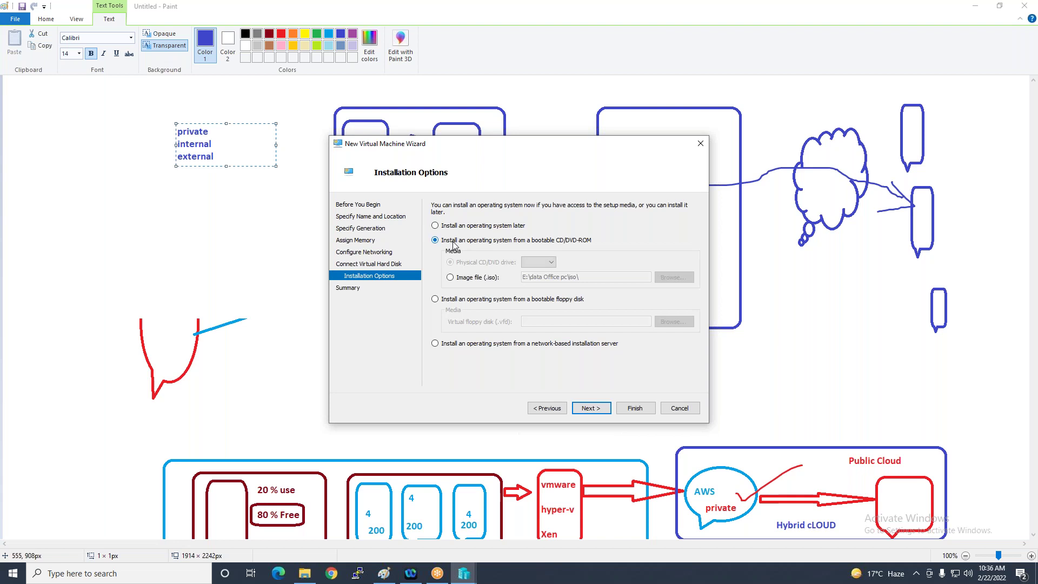
{"action": "left_click", "coordinate": [467, 278]}
{"action": "left_click", "coordinate": [664, 278]}
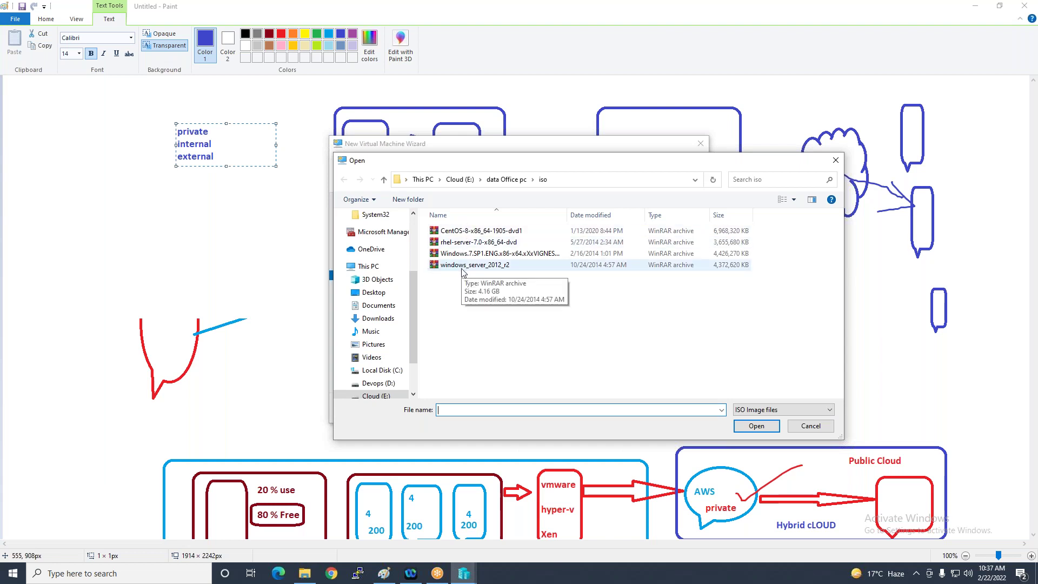
{"action": "left_click", "coordinate": [475, 255]}
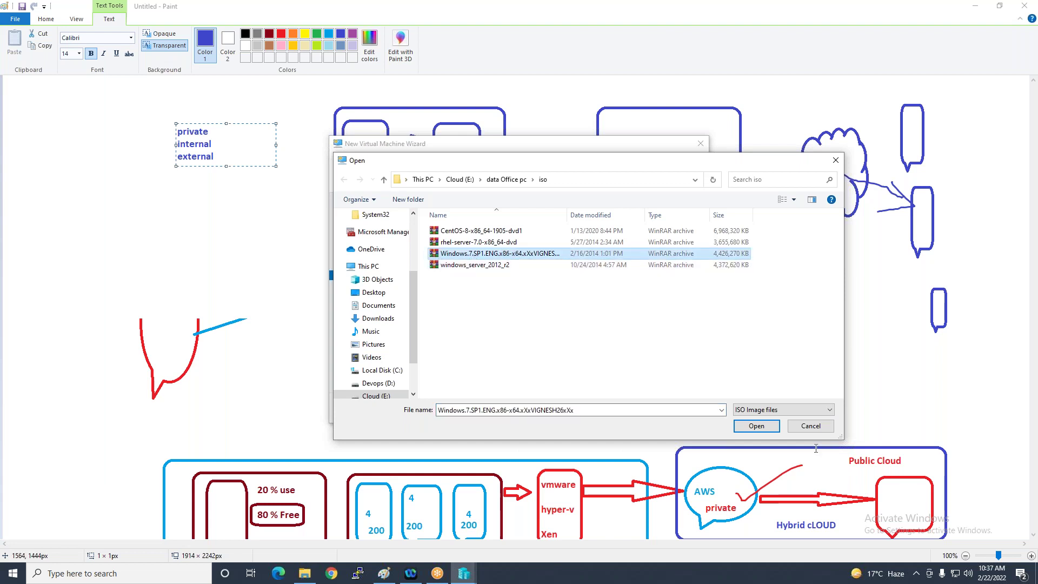
{"action": "left_click", "coordinate": [756, 425]}
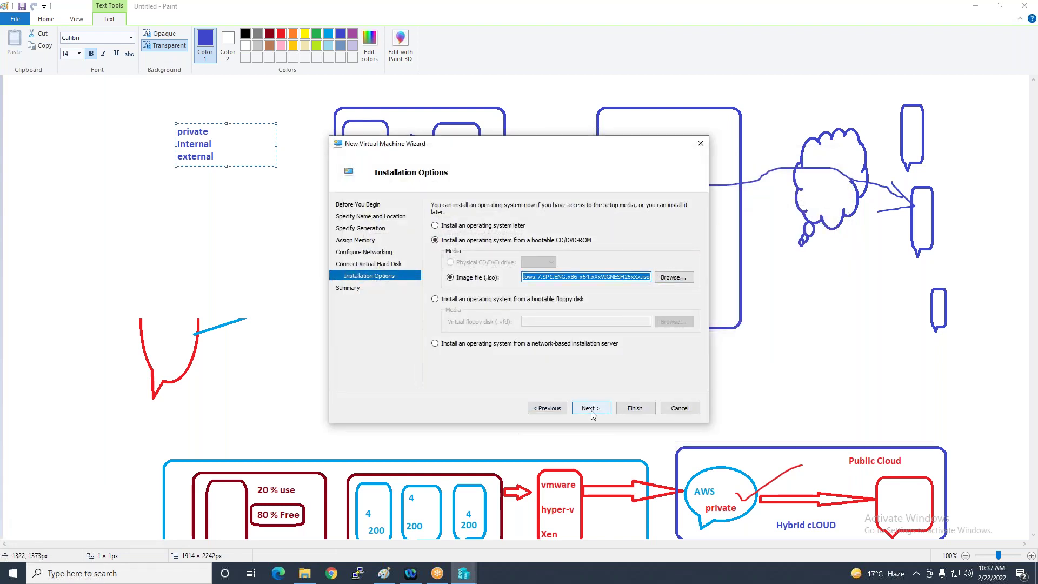
{"action": "left_click", "coordinate": [592, 409]}
{"action": "left_click", "coordinate": [628, 409]}
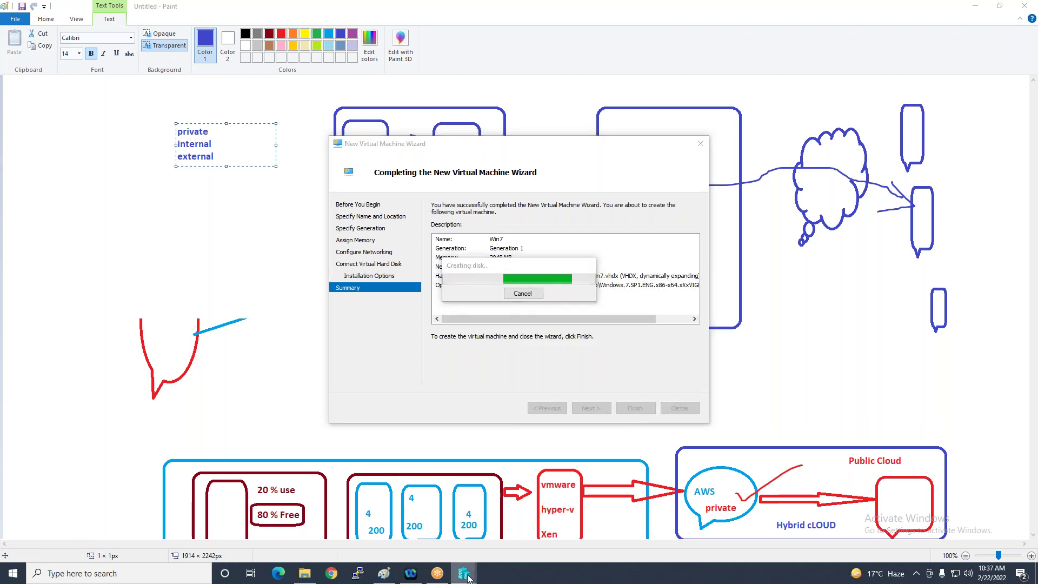
Switch to Hyper-V Manager, maximize its window and select the Win7 virtual machine
{"action": "mouse_move", "coordinate": [464, 573]}
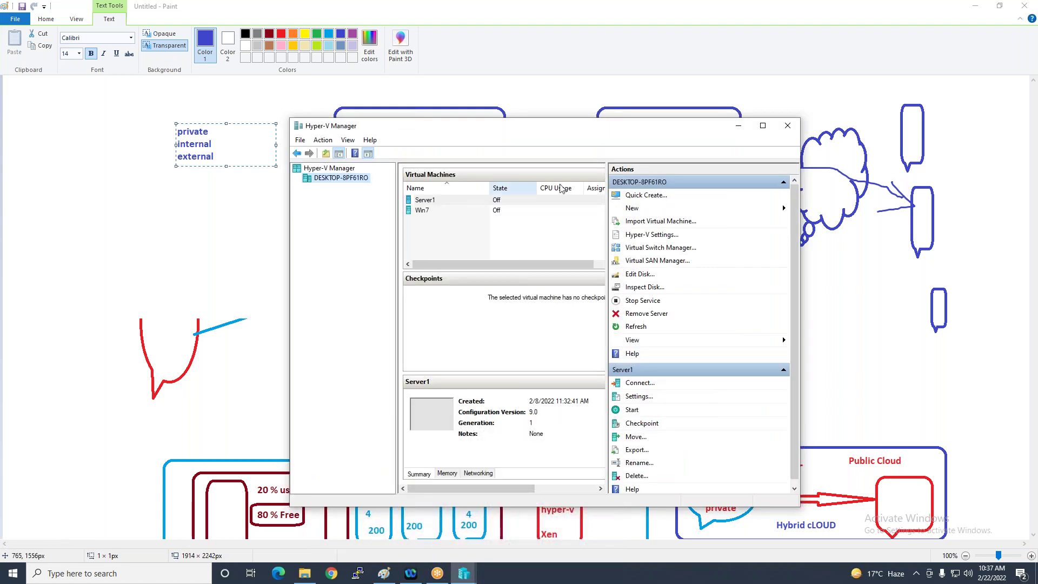
{"action": "left_click", "coordinate": [763, 125]}
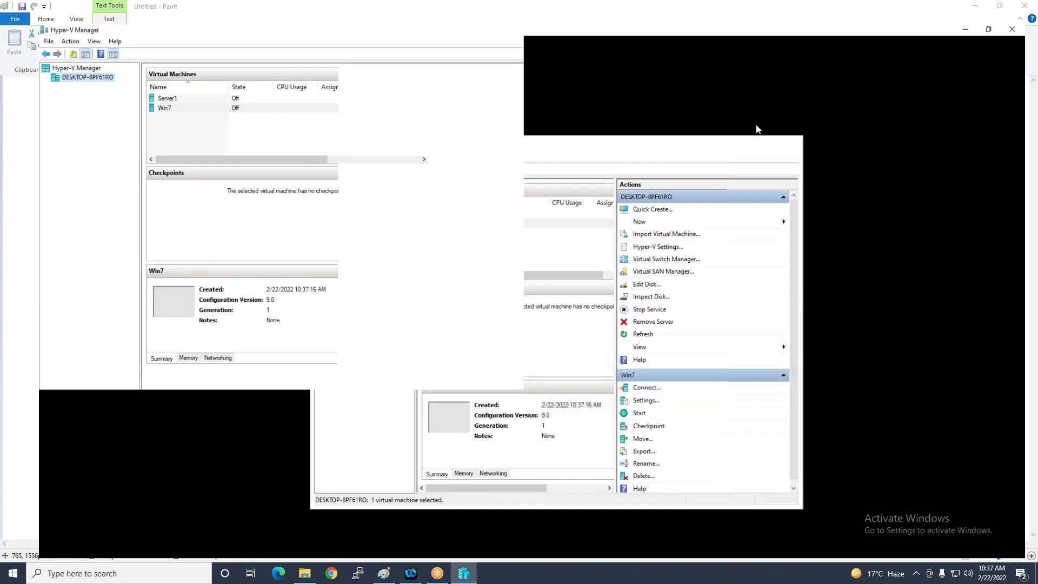
{"action": "left_click", "coordinate": [450, 81]}
{"action": "left_click", "coordinate": [223, 89]}
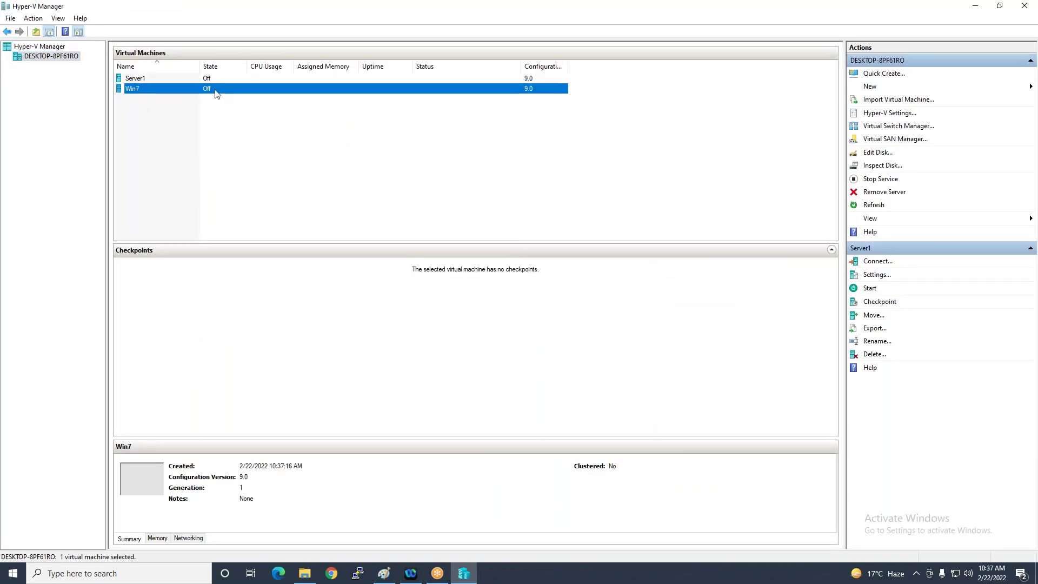
Examine the host's Hyper-V settings and the virtual switch types in Virtual Switch Manager, closing both without changes
{"action": "right_click", "coordinate": [27, 54]}
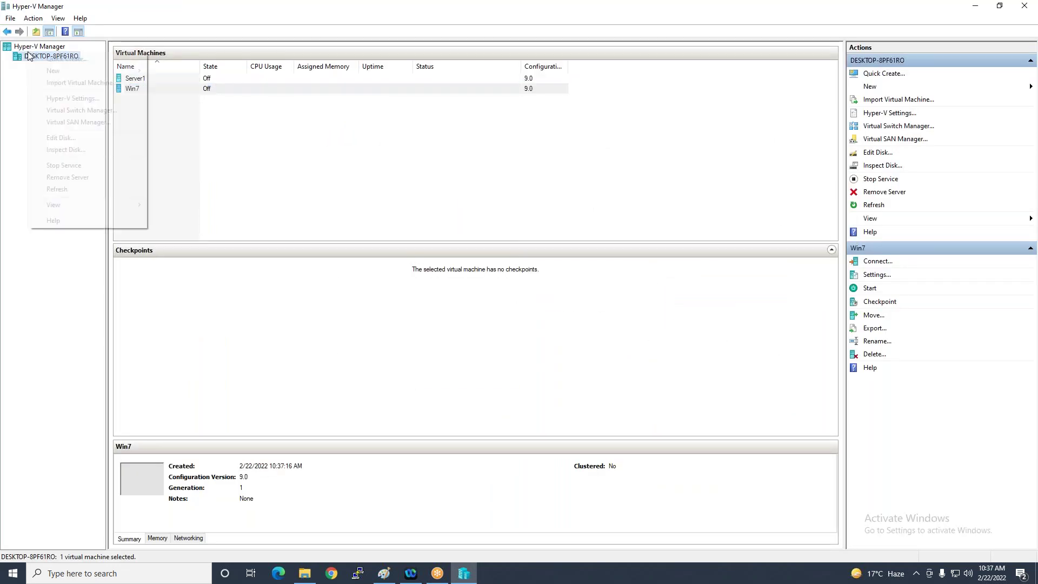
{"action": "left_click", "coordinate": [72, 99]}
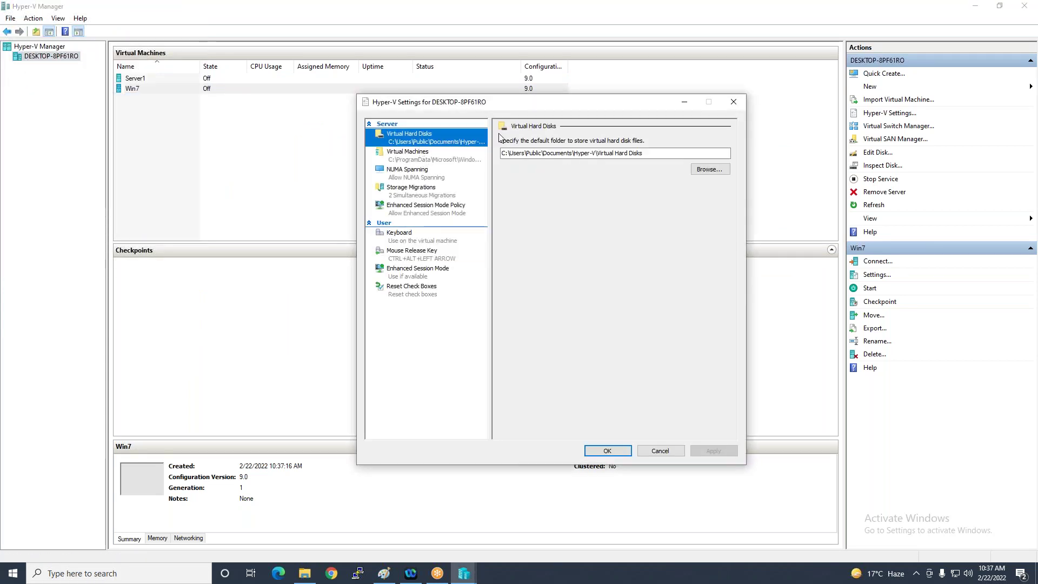
{"action": "left_click", "coordinate": [726, 101]}
{"action": "right_click", "coordinate": [24, 58]}
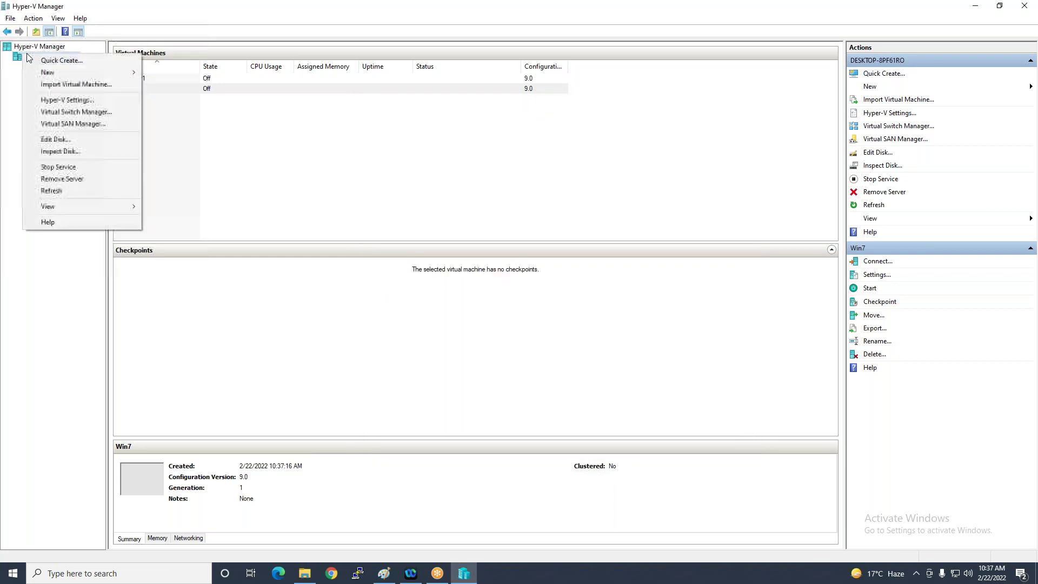
{"action": "left_click", "coordinate": [70, 111]}
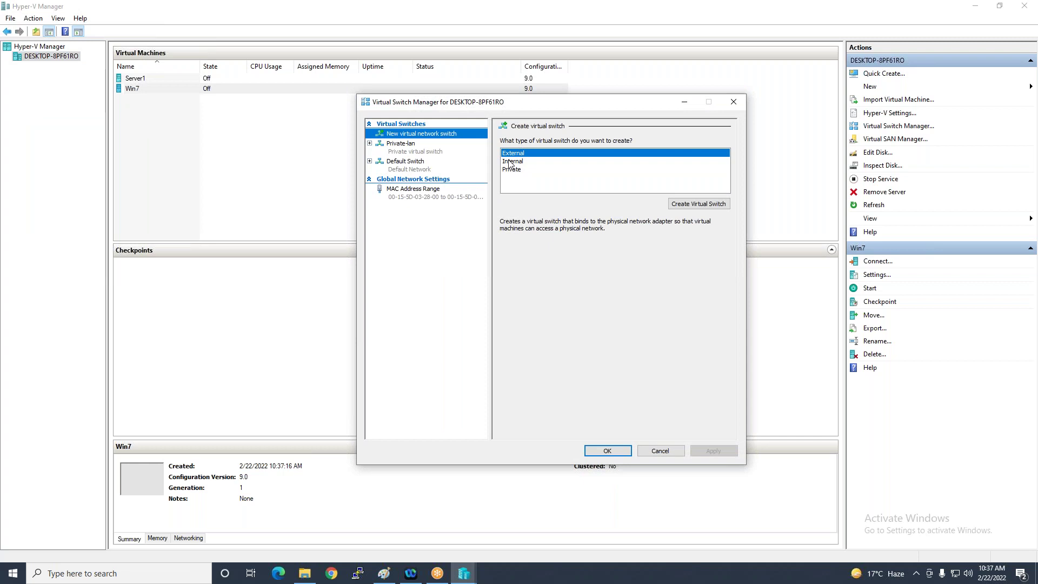
{"action": "left_click", "coordinate": [733, 102]}
Review the Win7 virtual machine's memory settings and close them without changes
{"action": "right_click", "coordinate": [160, 88]}
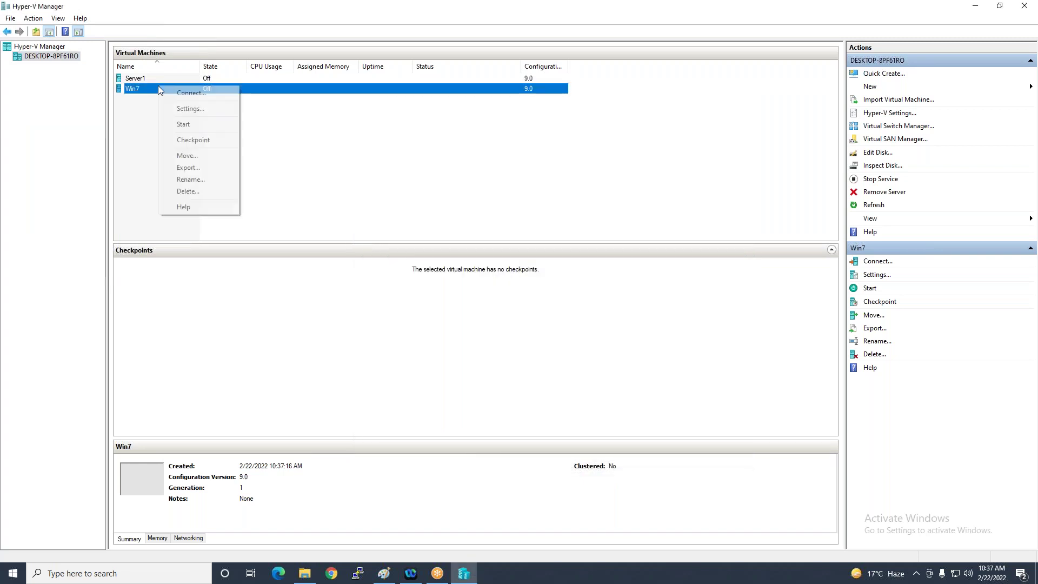
{"action": "left_click", "coordinate": [189, 109]}
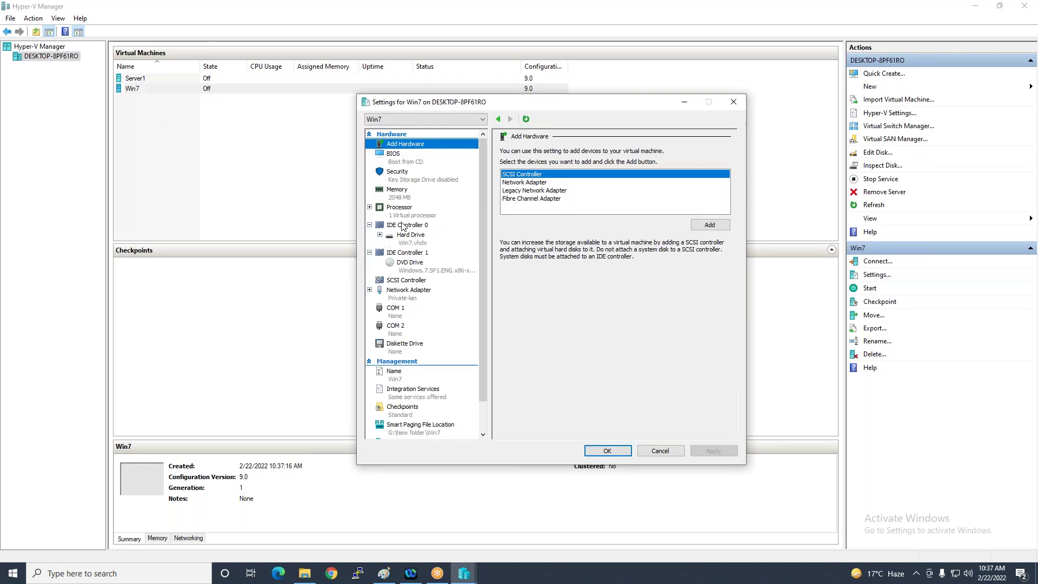
{"action": "left_click", "coordinate": [392, 191]}
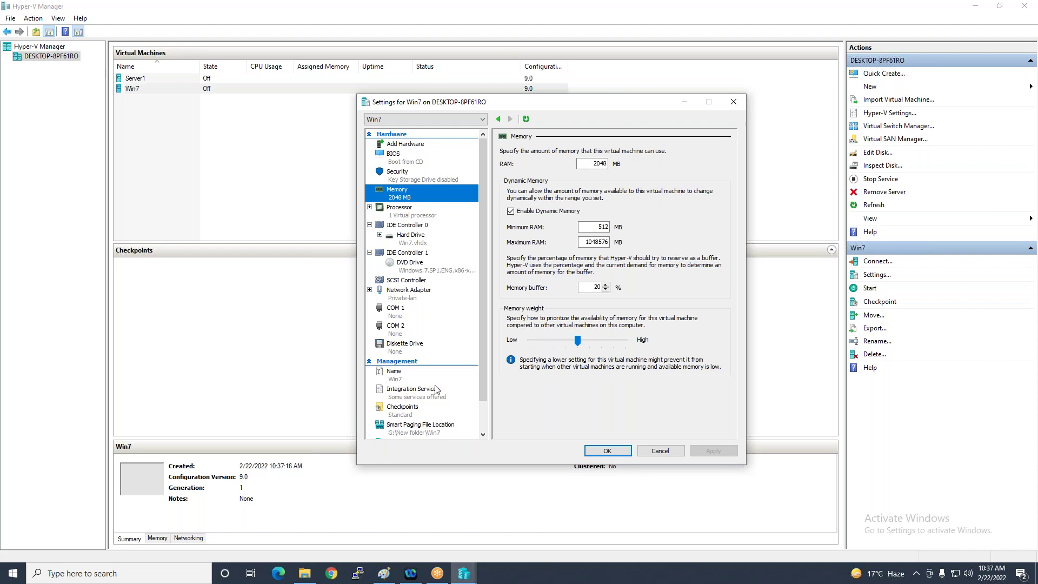
{"action": "left_click", "coordinate": [733, 102]}
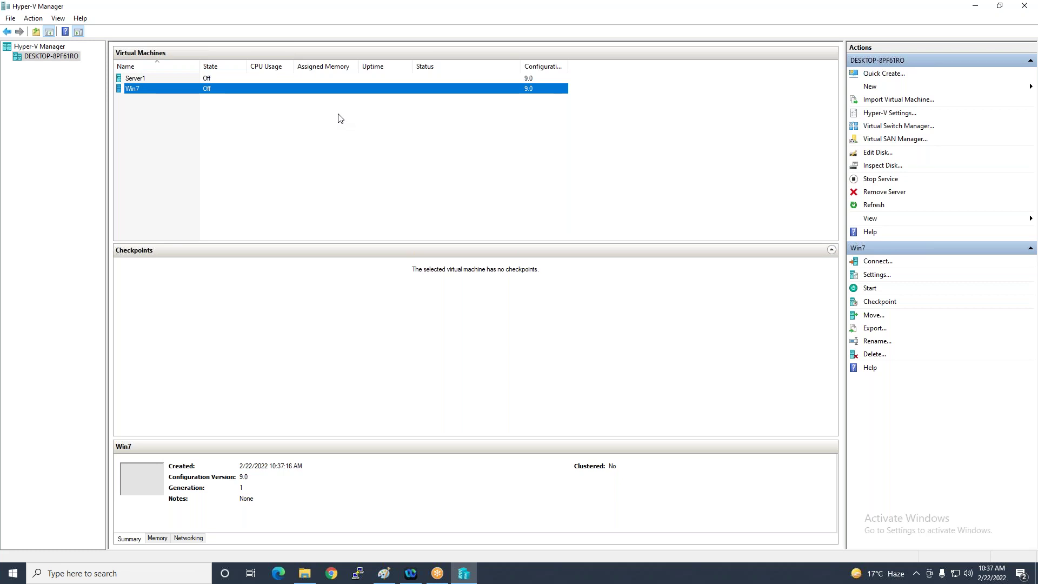
Try to start the Win7 virtual machine and connect to it
{"action": "right_click", "coordinate": [166, 88]}
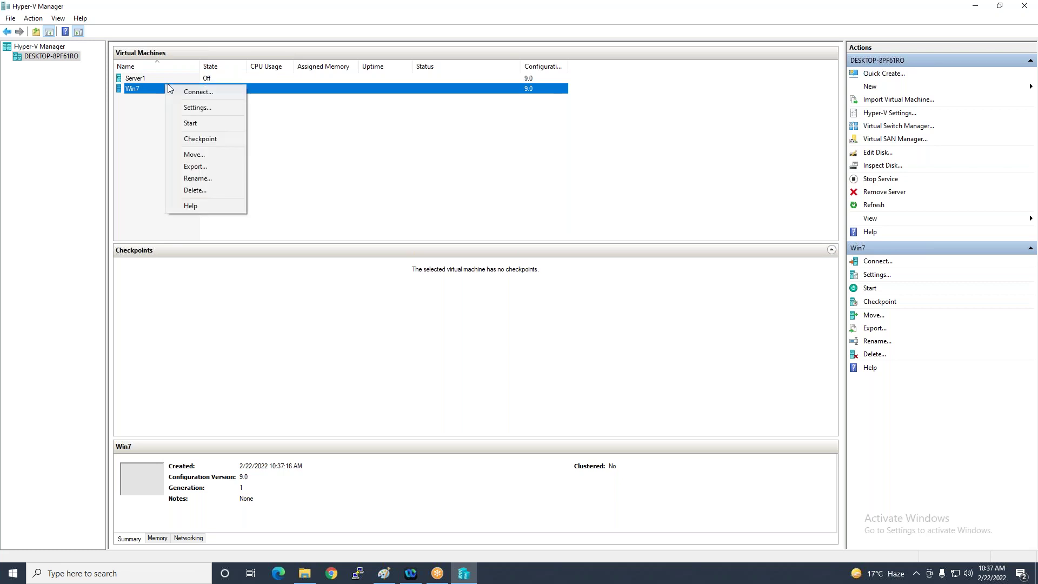
{"action": "left_click", "coordinate": [203, 124]}
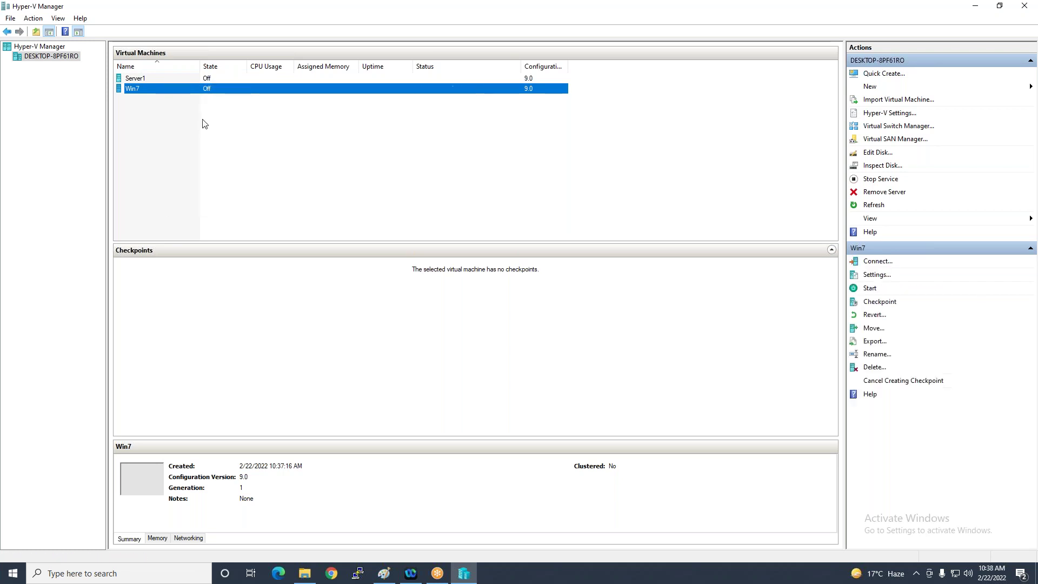
{"action": "left_click", "coordinate": [876, 261]}
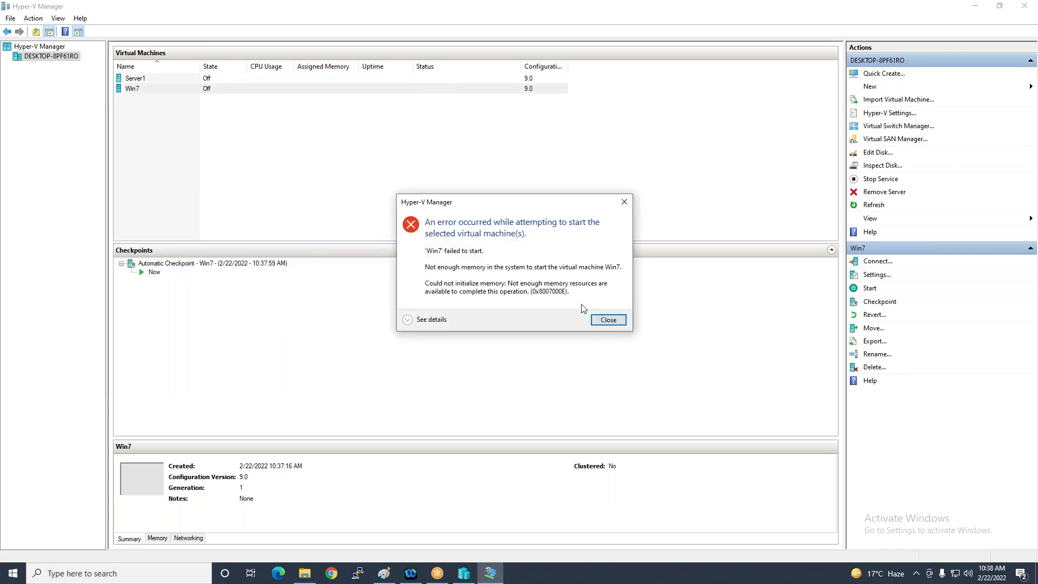
{"action": "left_click", "coordinate": [607, 319]}
Set the Win7 virtual machine's RAM to 1024 MB
{"action": "right_click", "coordinate": [194, 90]}
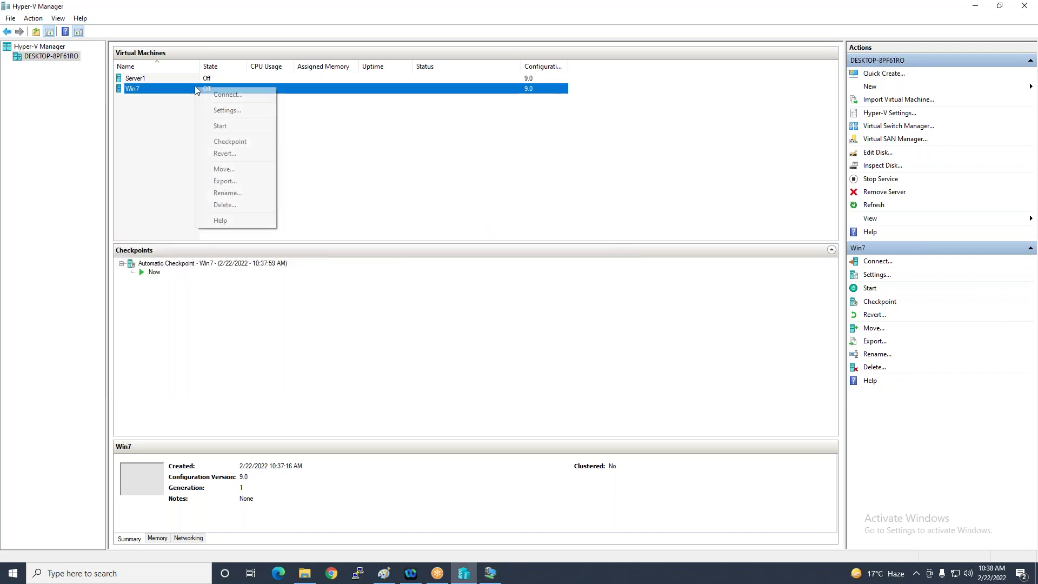
{"action": "left_click", "coordinate": [235, 112]}
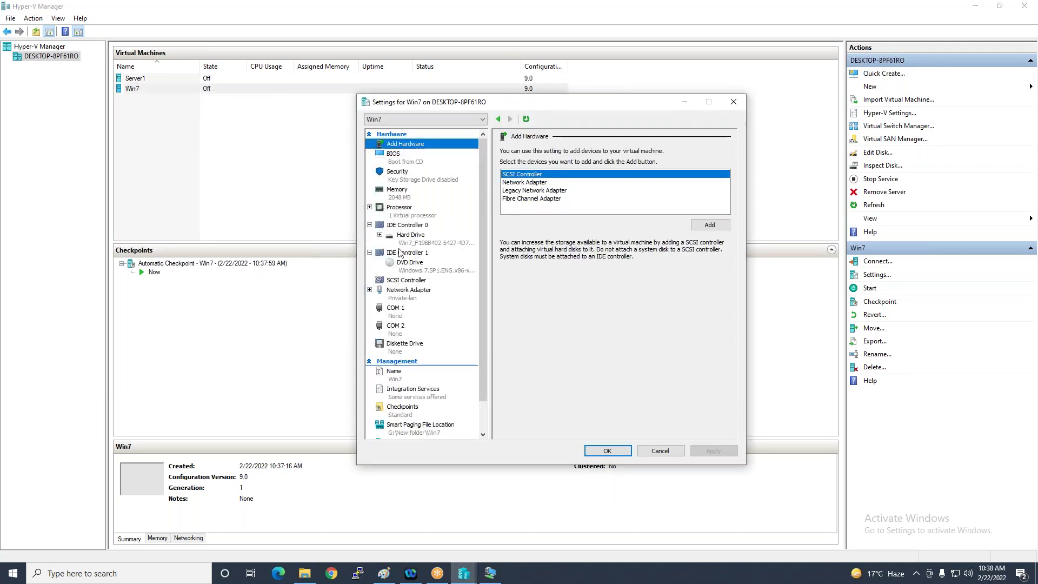
{"action": "left_click", "coordinate": [398, 192]}
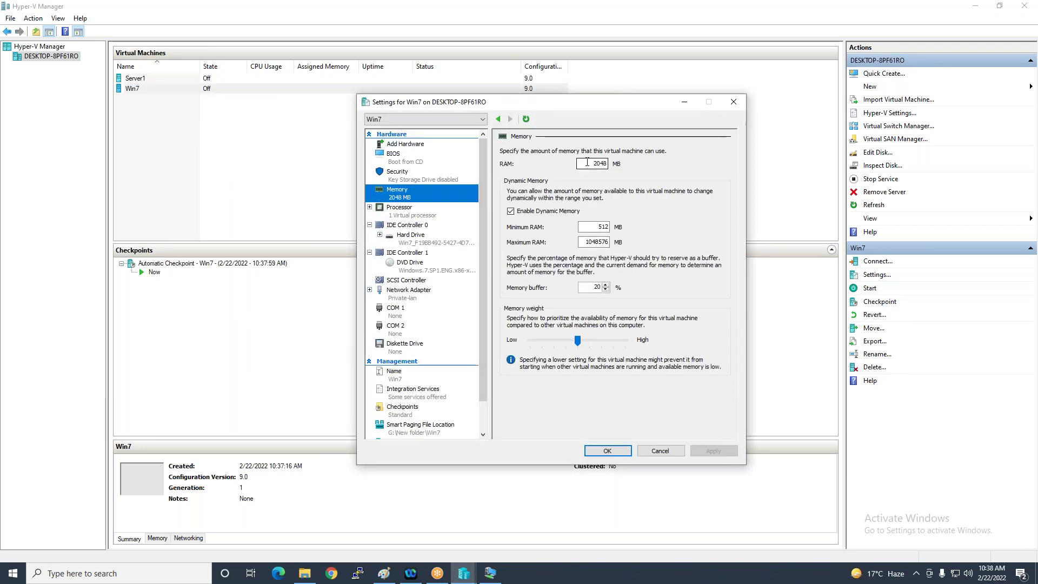
{"action": "double_click", "coordinate": [587, 163]}
{"action": "type", "text": "1024"}
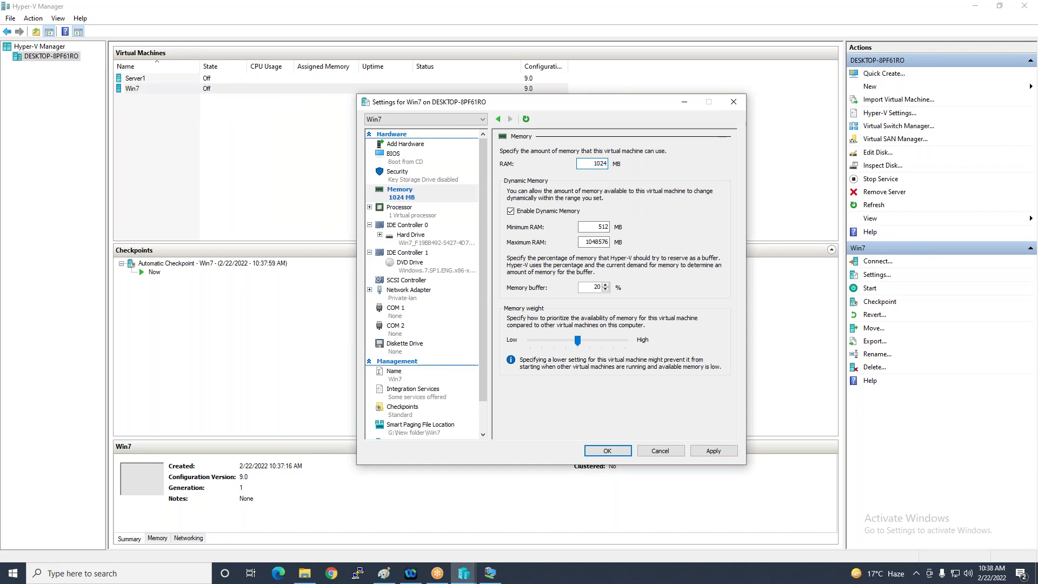
{"action": "left_click", "coordinate": [621, 451]}
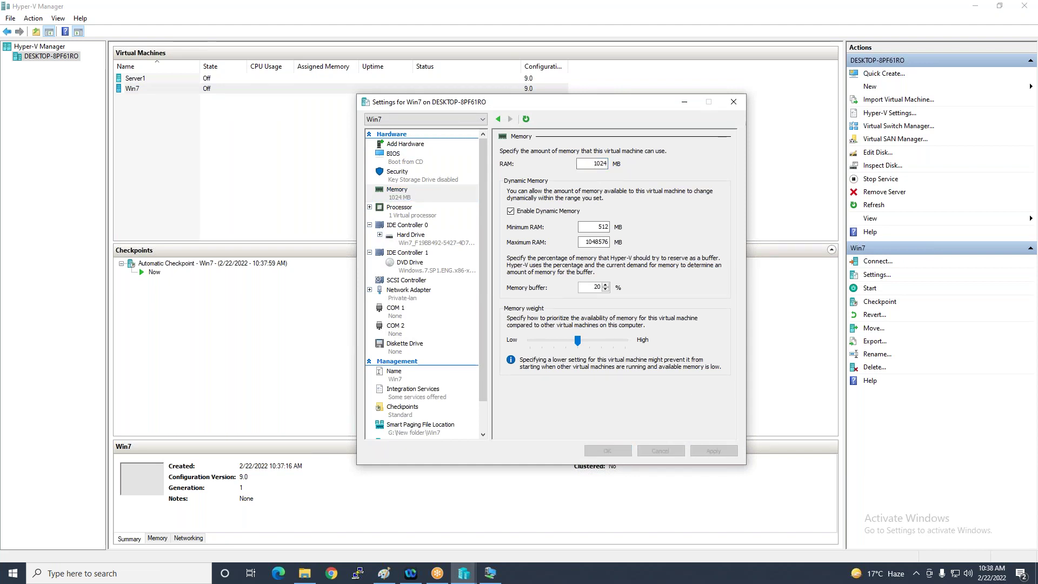
Try again to start the Win7 virtual machine and connect to it, and close the connection window and message
{"action": "right_click", "coordinate": [159, 89]}
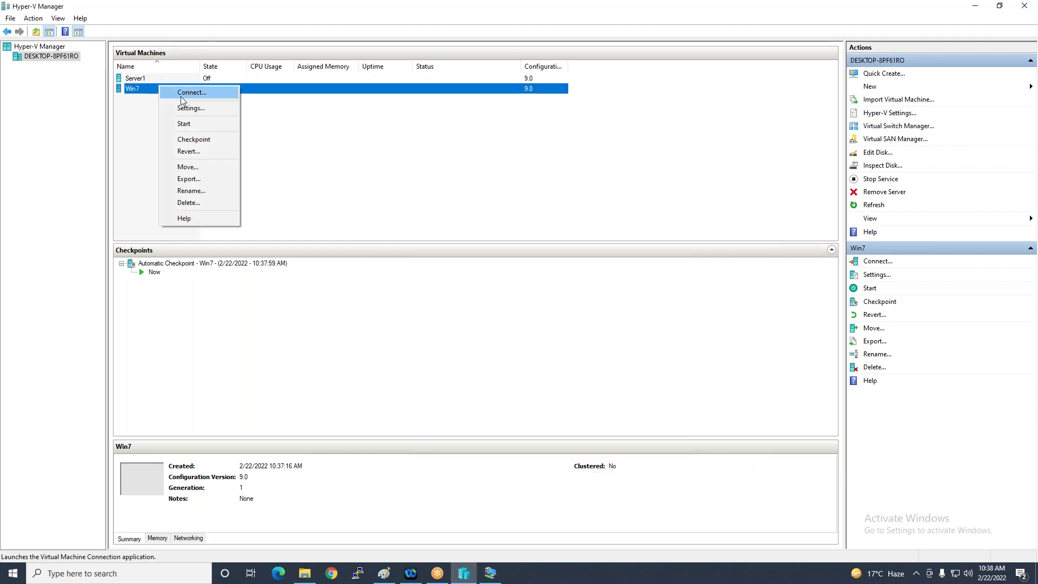
{"action": "left_click", "coordinate": [196, 125]}
{"action": "left_click", "coordinate": [487, 315]}
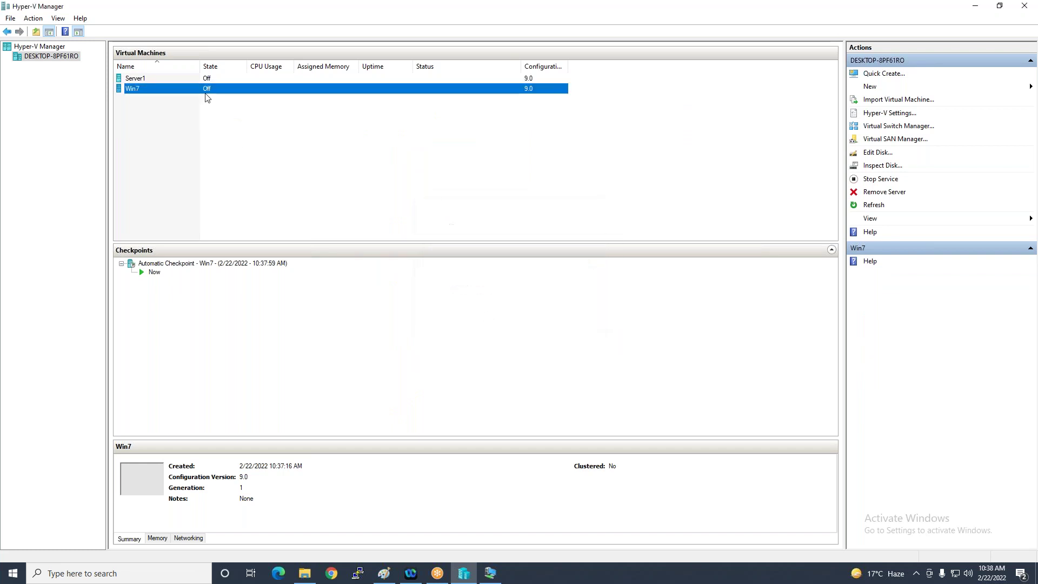
{"action": "right_click", "coordinate": [179, 91]}
{"action": "left_click", "coordinate": [236, 95]}
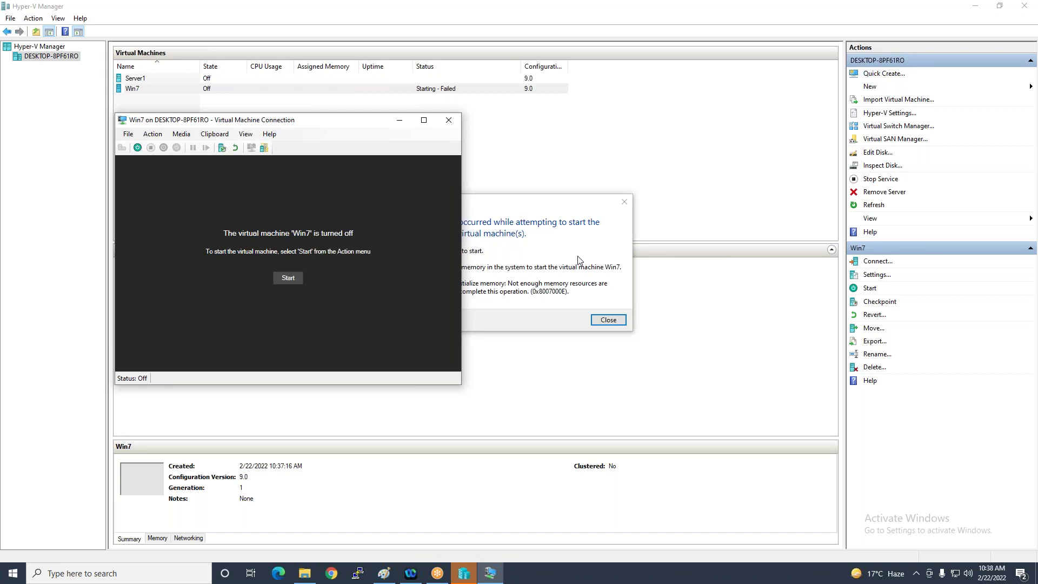
{"action": "left_click", "coordinate": [563, 216]}
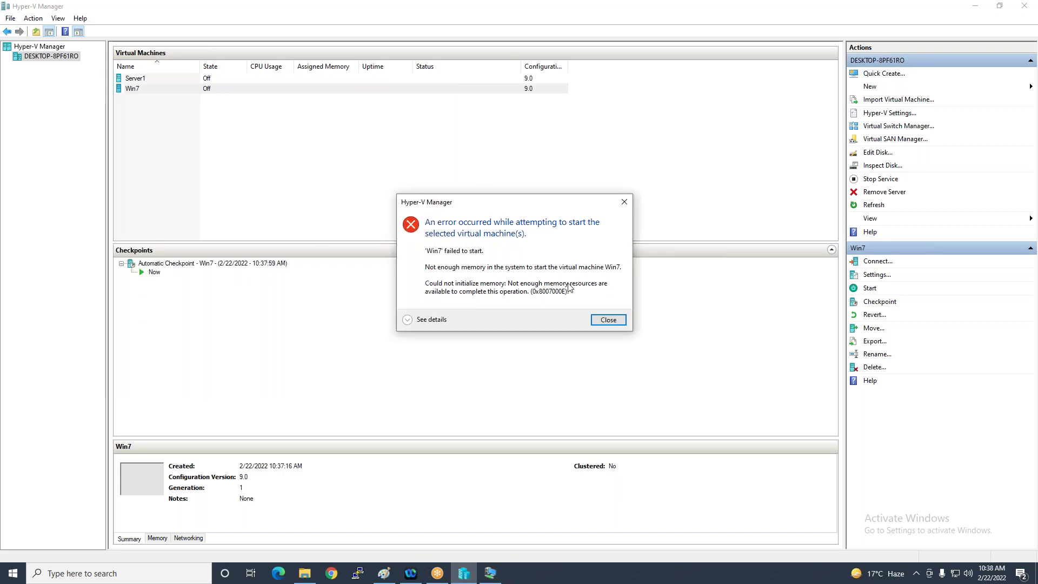
{"action": "left_click", "coordinate": [608, 320]}
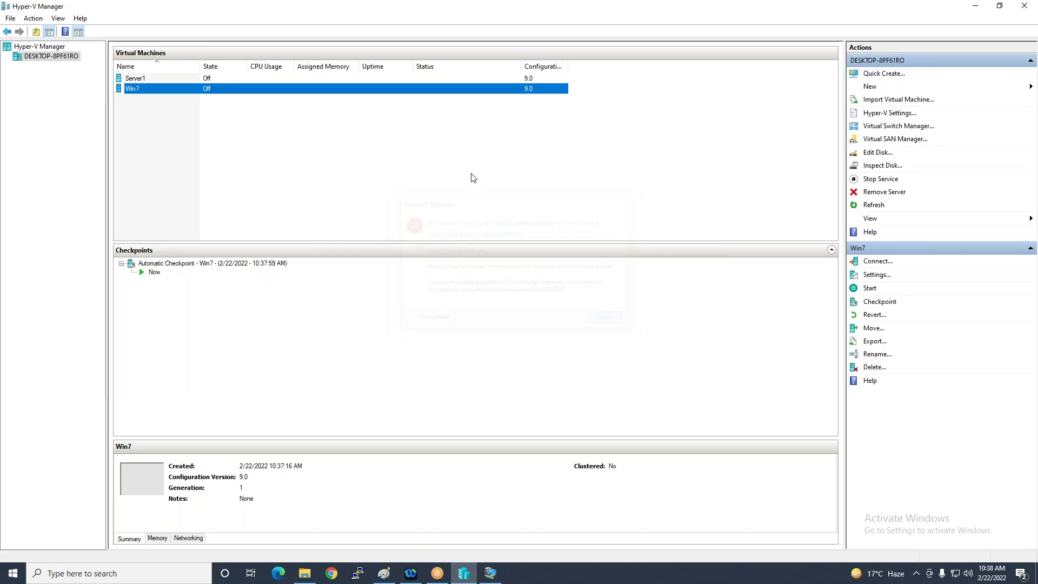
Delete the Server1 and Win7 virtual machines and close the Hyper-V windows
{"action": "right_click", "coordinate": [154, 78]}
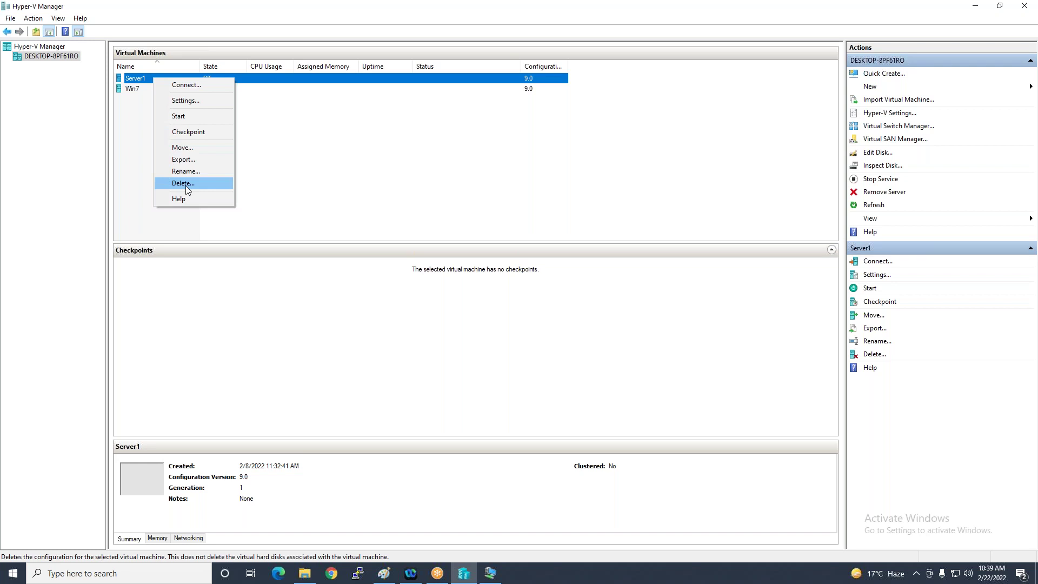
{"action": "left_click", "coordinate": [183, 183]}
{"action": "left_click", "coordinate": [537, 295]}
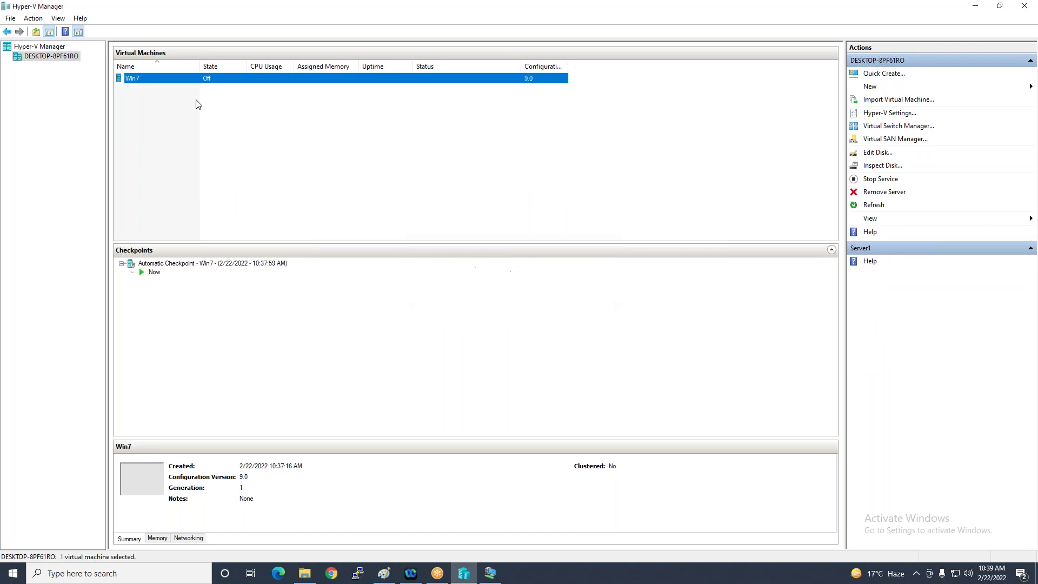
{"action": "right_click", "coordinate": [146, 76]}
{"action": "left_click", "coordinate": [175, 191]}
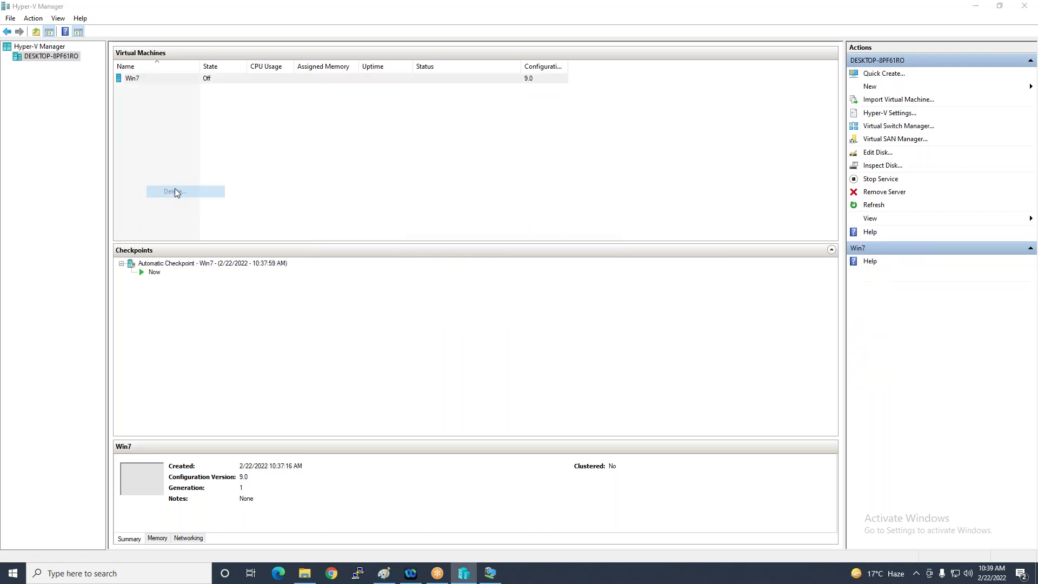
{"action": "left_click", "coordinate": [536, 294]}
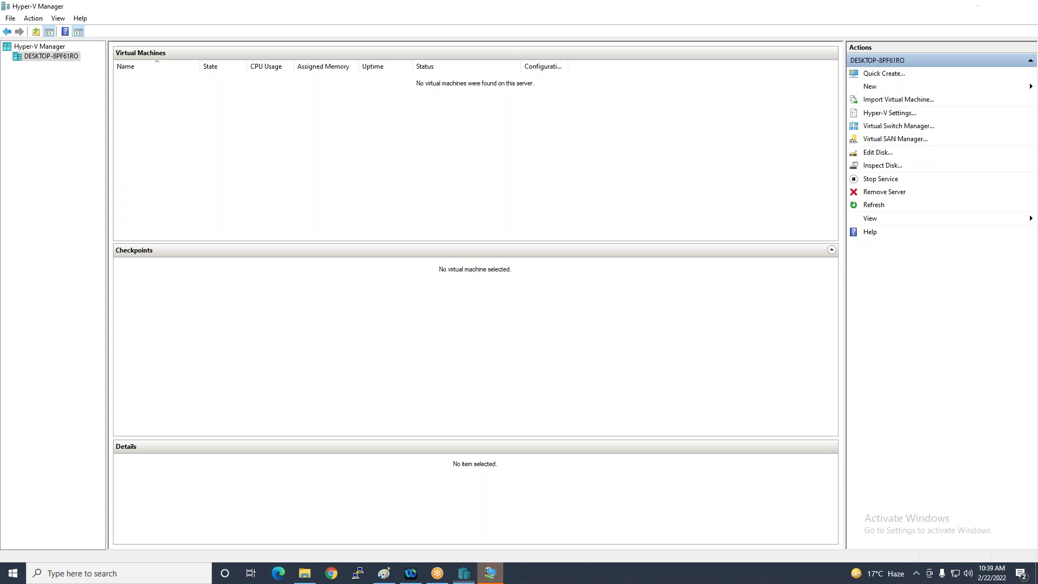
{"action": "left_click", "coordinate": [1024, 5]}
{"action": "left_click", "coordinate": [359, 271]}
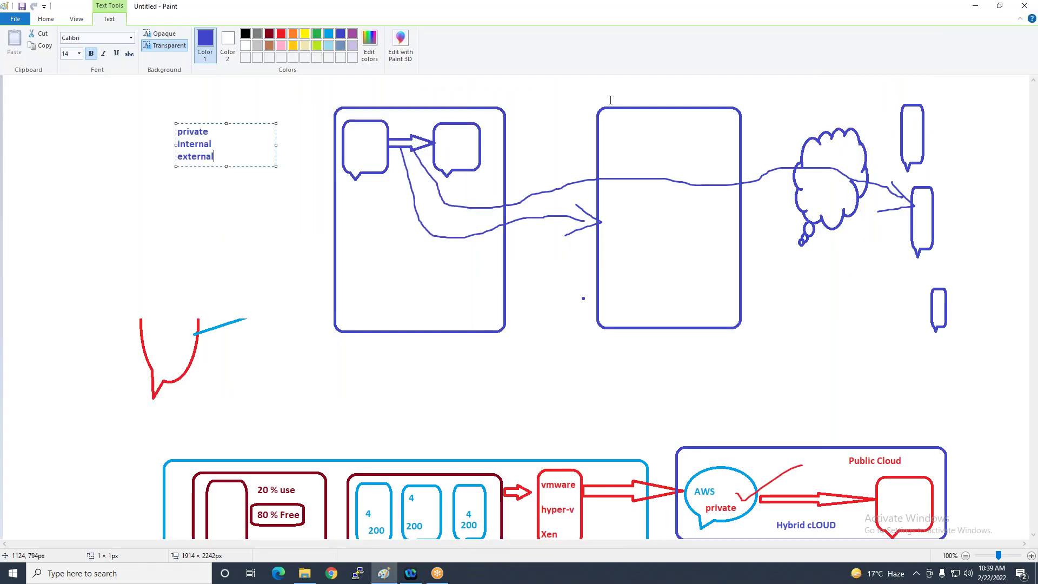
Reopen Hyper-V Manager, view the opening page of the New Virtual Machine Wizard, and close both without creating a machine
{"action": "left_click", "coordinate": [81, 573]}
{"action": "type", "text": "hy"}
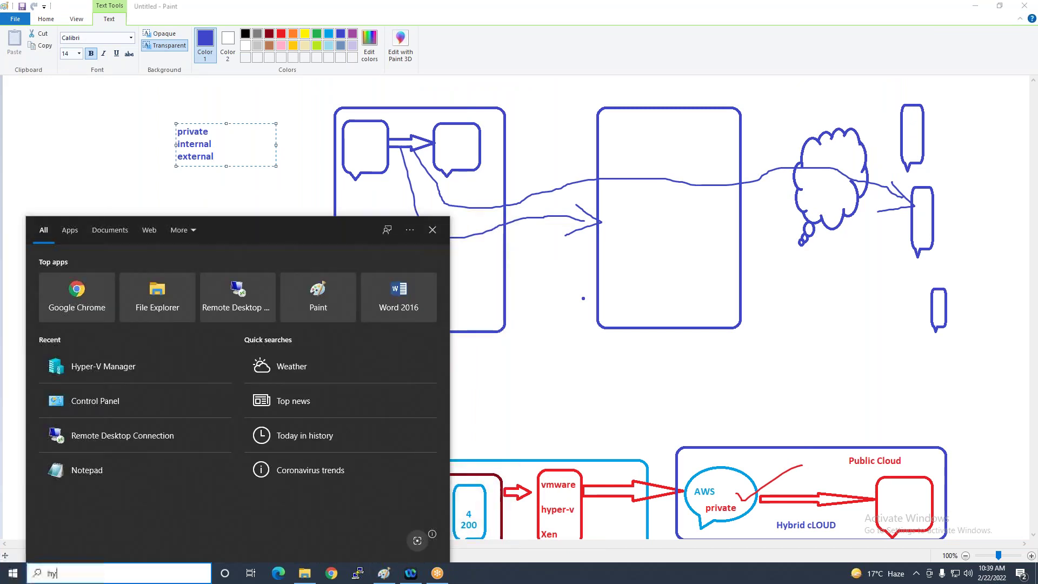
{"action": "left_click", "coordinate": [151, 287]}
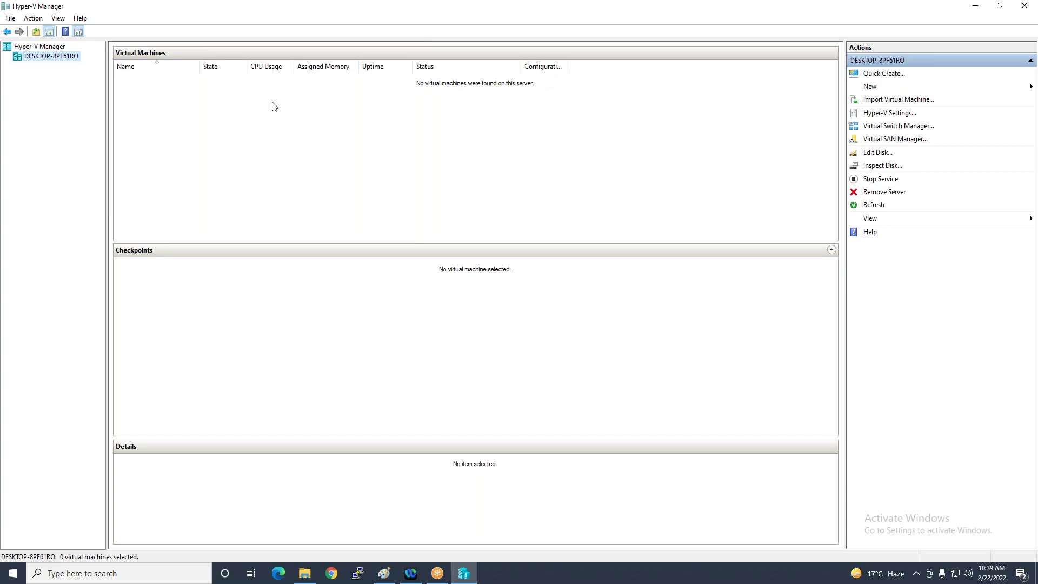
{"action": "left_click", "coordinate": [877, 92]}
{"action": "left_click", "coordinate": [973, 88]}
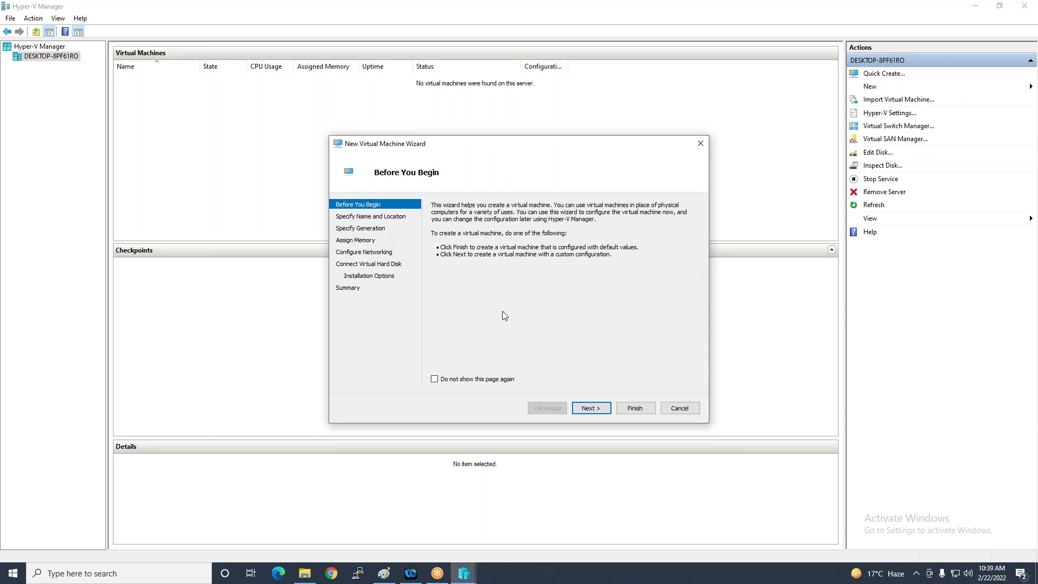
{"action": "left_click", "coordinate": [699, 145]}
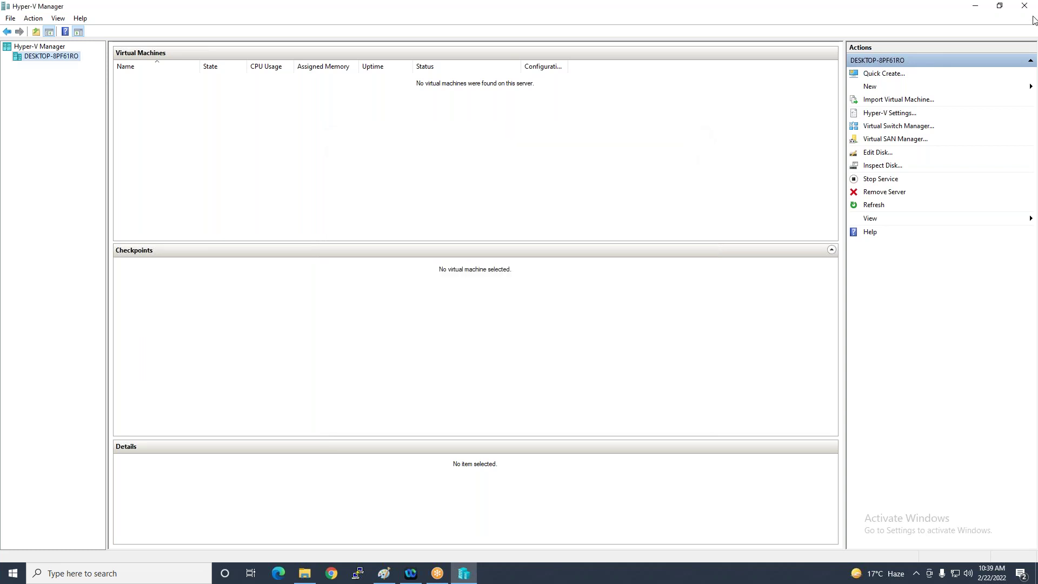
{"action": "key", "text": "alt+F4"}
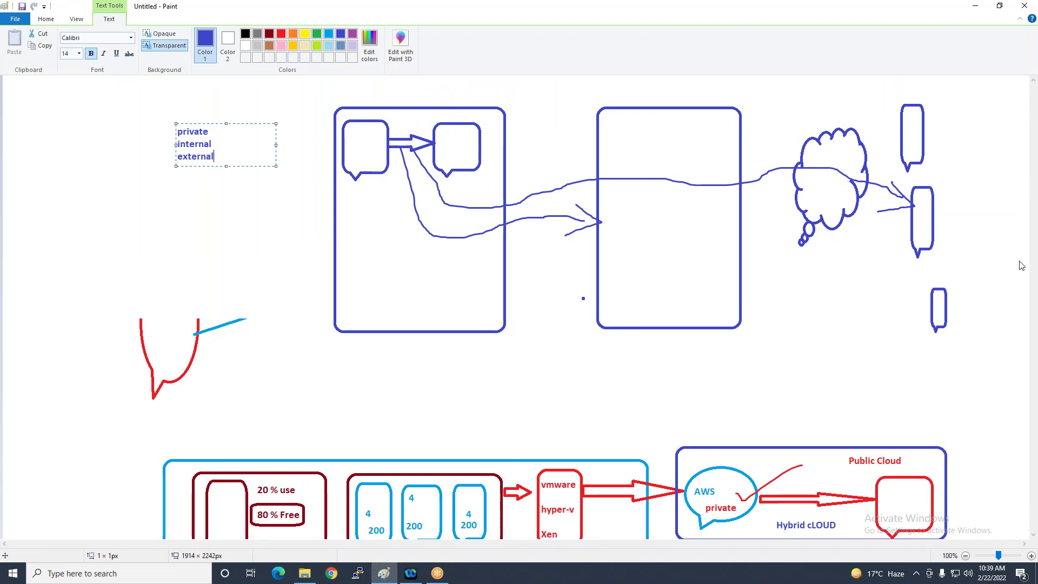
Review the Paint diagrams of the switch types, the private, public and hybrid clouds, and the IAAS, PAAS and SAAS service models
{"action": "left_click", "coordinate": [998, 265]}
{"action": "scroll", "coordinate": [341, 203], "scroll_direction": "down", "scroll_amount": 5}
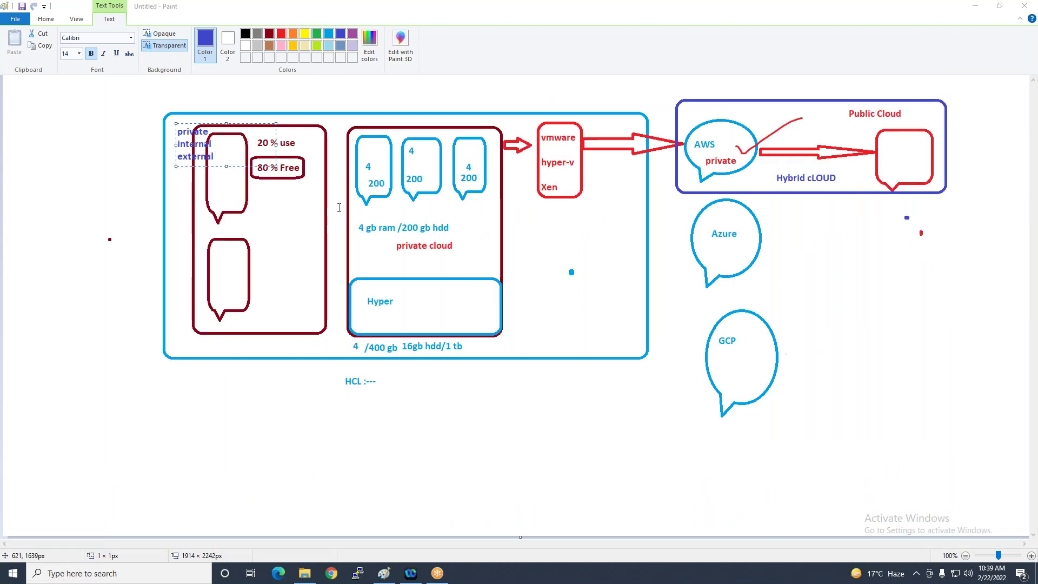
{"action": "scroll", "coordinate": [340, 203], "scroll_direction": "up", "scroll_amount": 4}
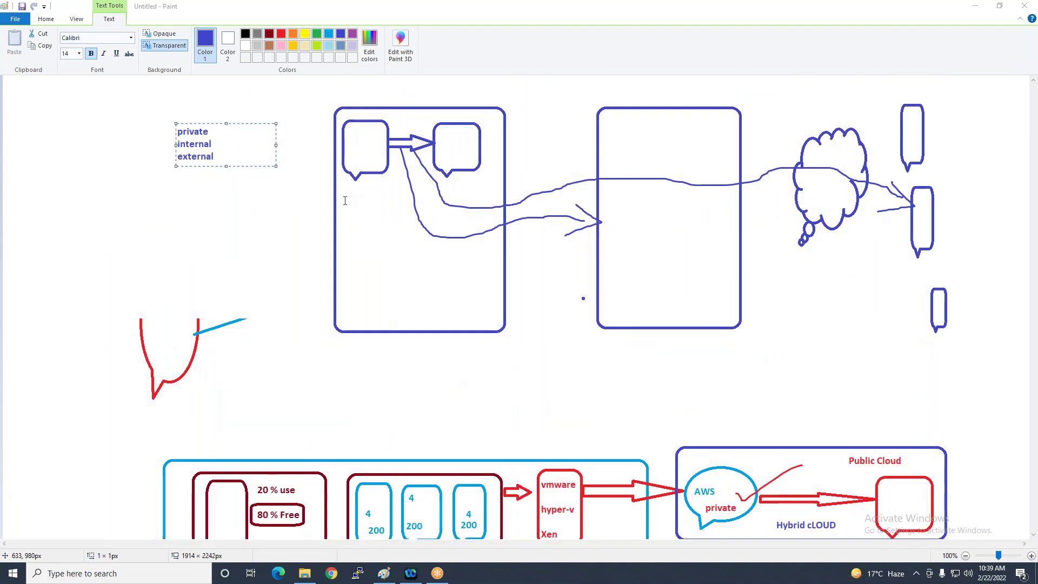
{"action": "scroll", "coordinate": [348, 198], "scroll_direction": "down", "scroll_amount": 4}
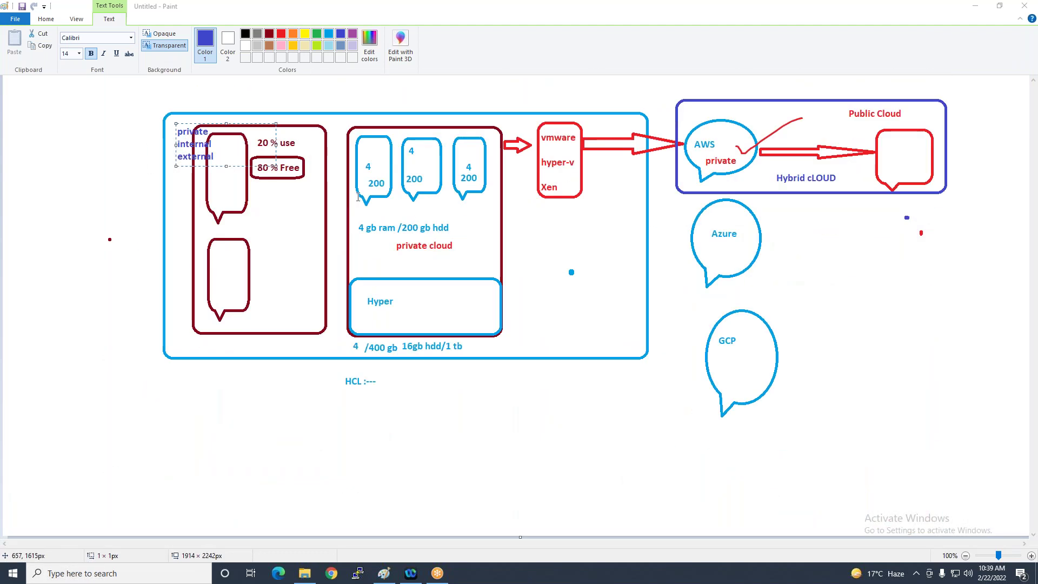
{"action": "scroll", "coordinate": [358, 197], "scroll_direction": "up", "scroll_amount": 4}
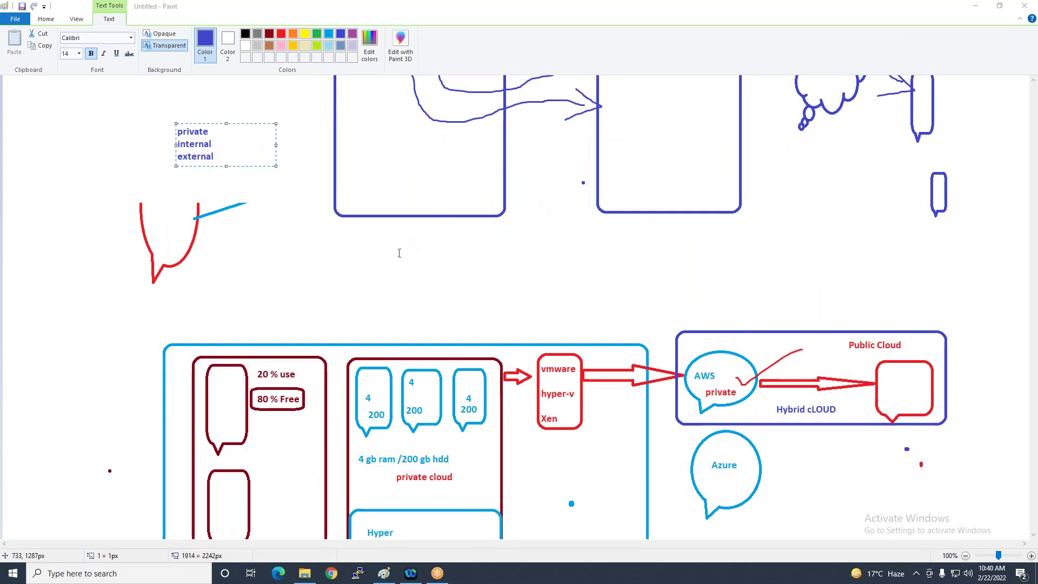
{"action": "left_click", "coordinate": [399, 253]}
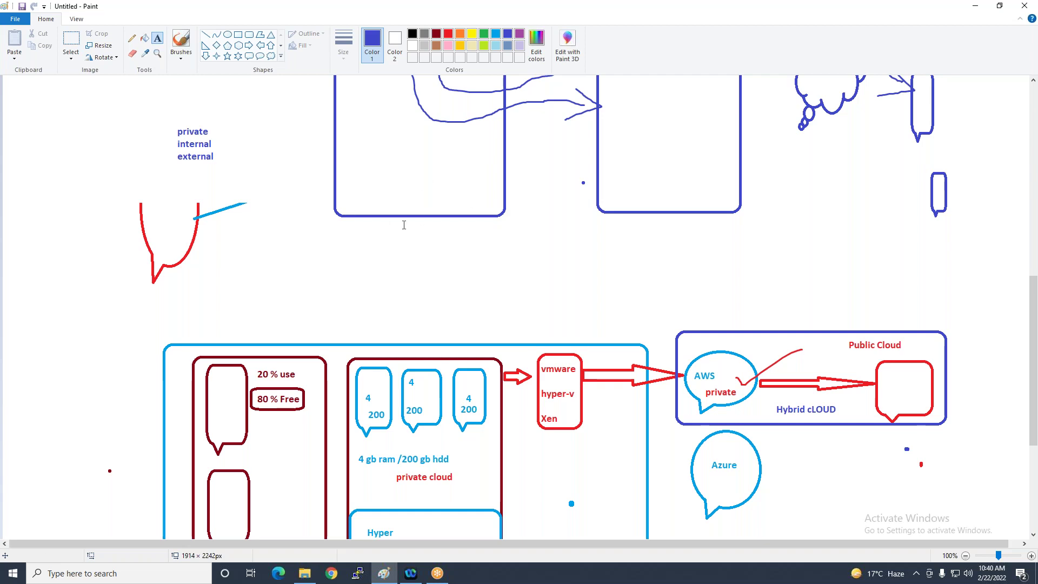
{"action": "left_click", "coordinate": [326, 219]}
{"action": "scroll", "coordinate": [326, 219], "scroll_direction": "up", "scroll_amount": 10}
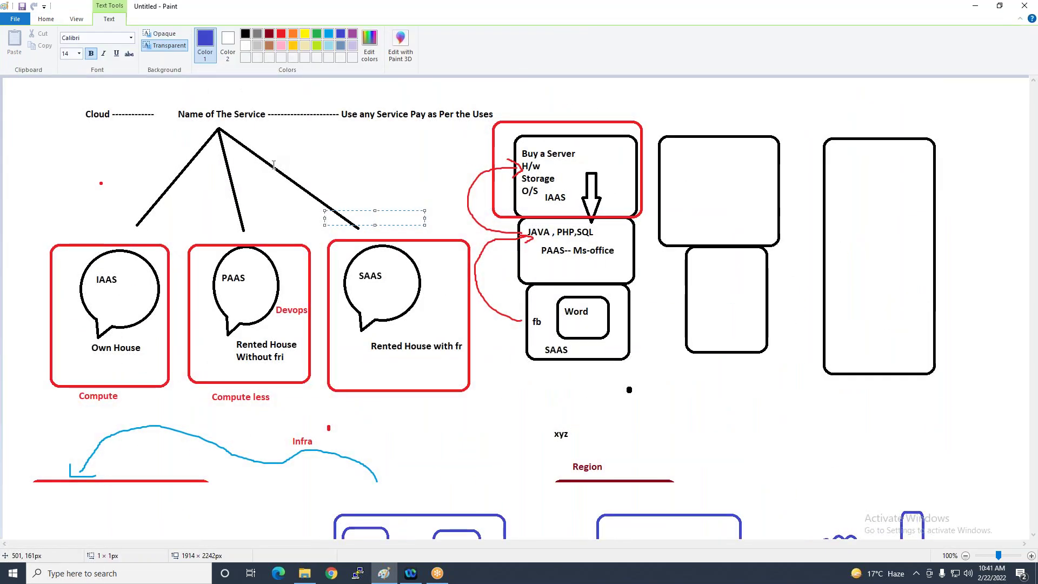
{"action": "left_click", "coordinate": [195, 181]}
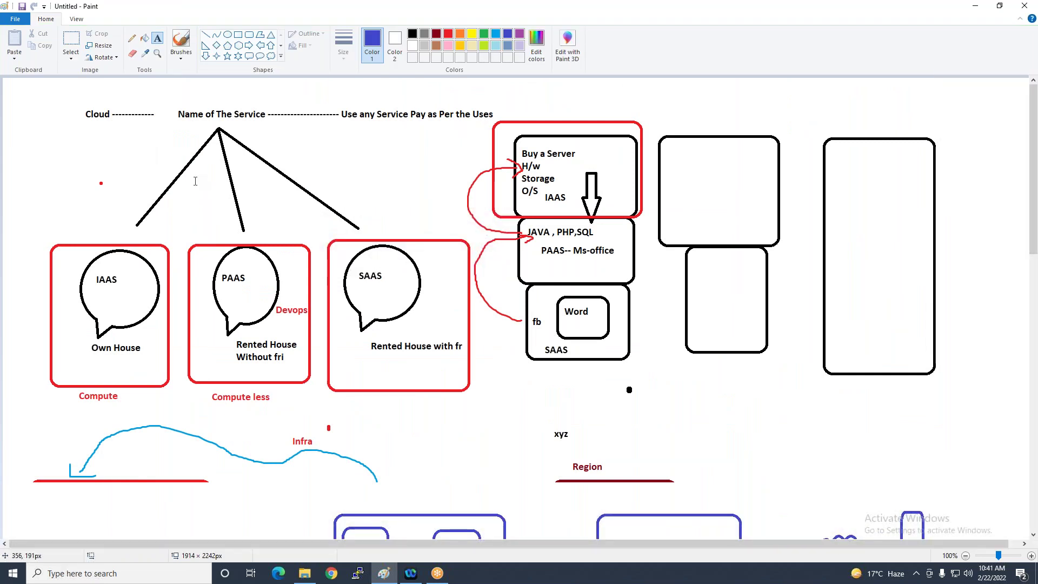